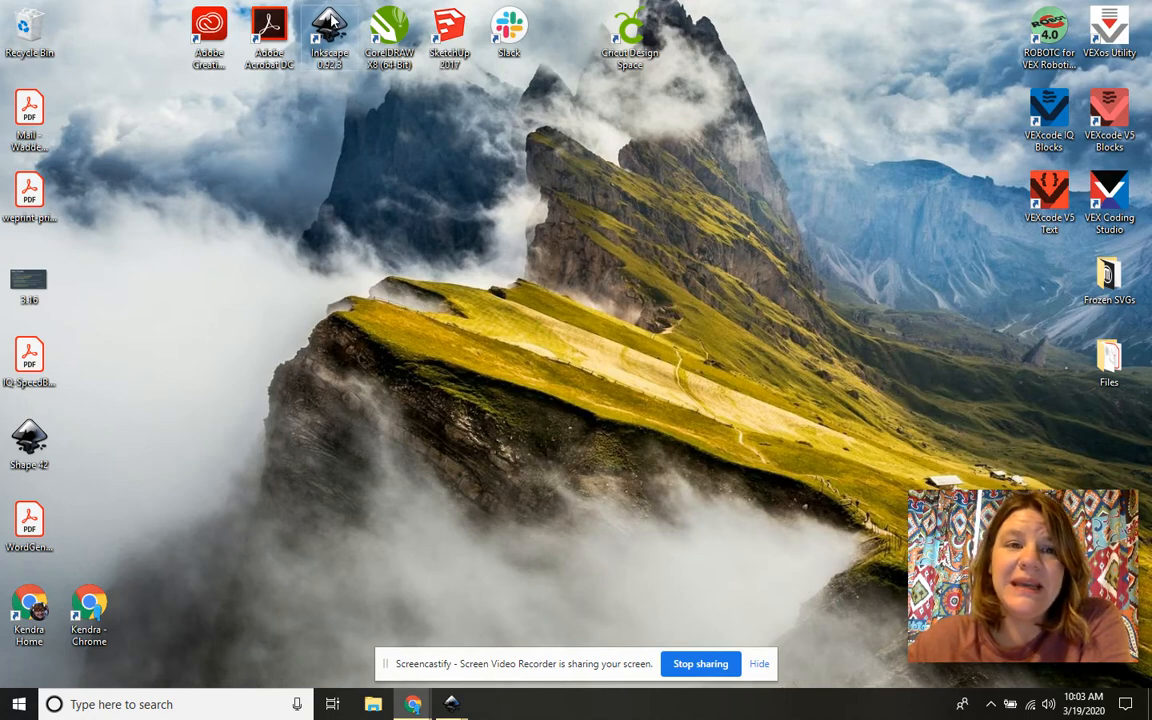
# Step: Bring the unsaved '*New document 1' Inkscape window to the front from the taskbar preview
pyautogui.moveTo(450, 700)
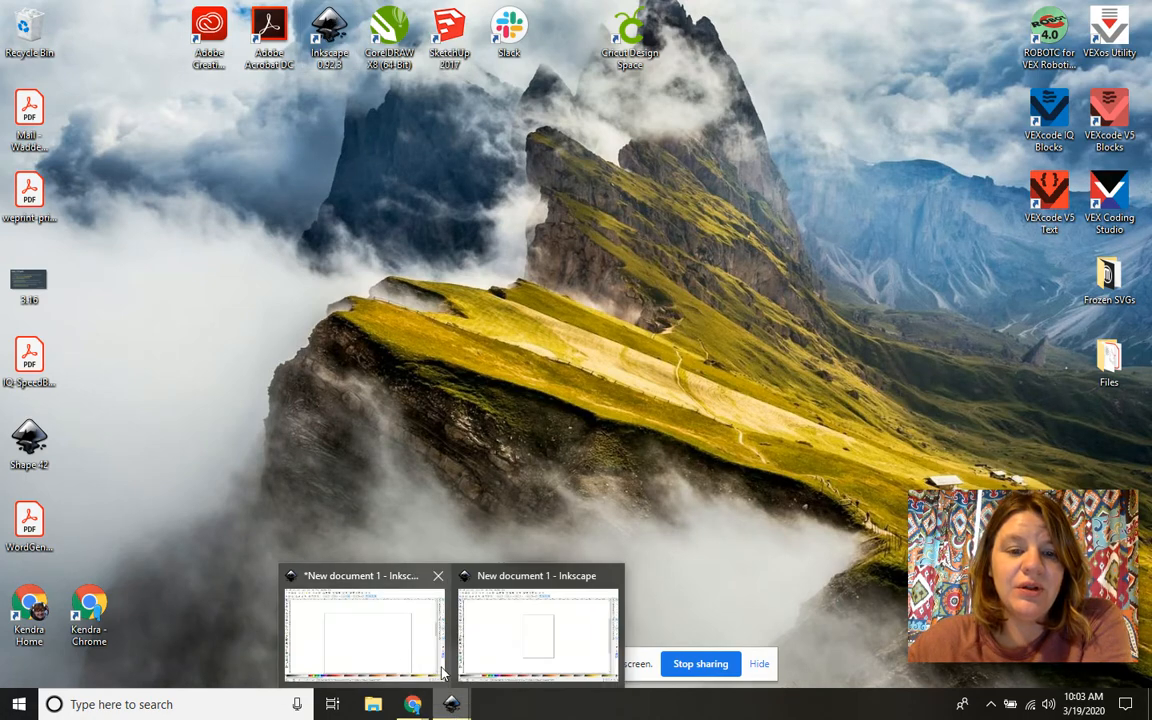
pyautogui.click(396, 630)
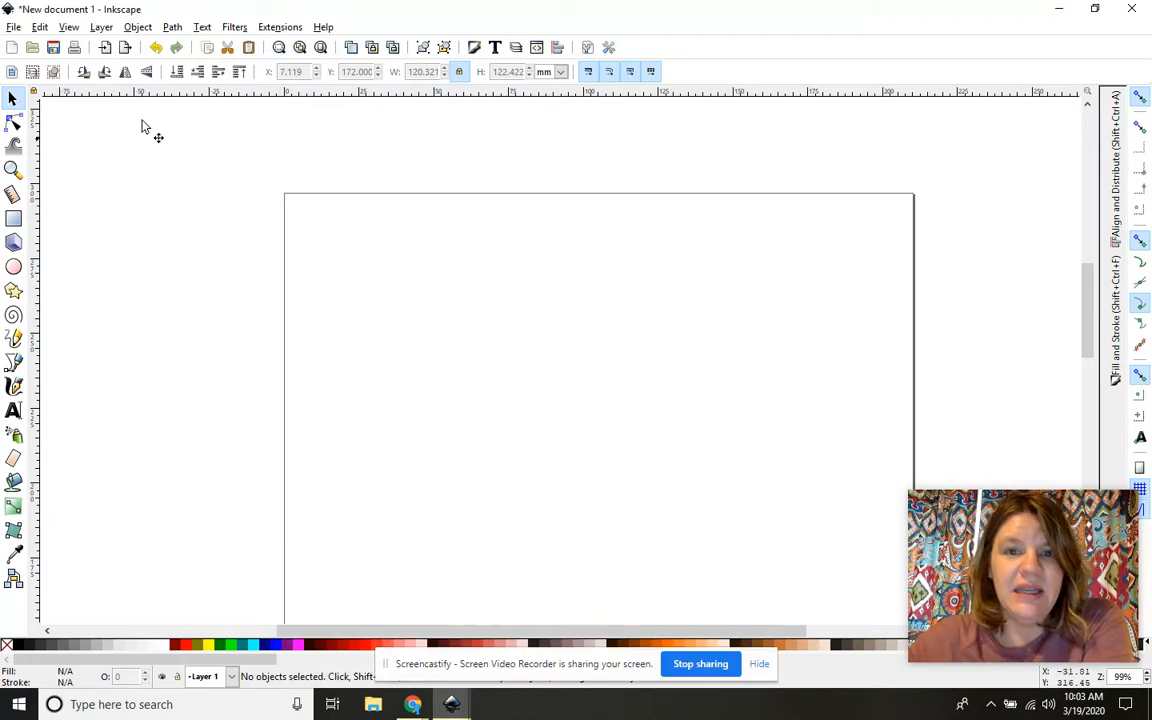
# Step: Zoom the canvas in and out until the blank page fills the view at 128%
pyautogui.click(12, 170)
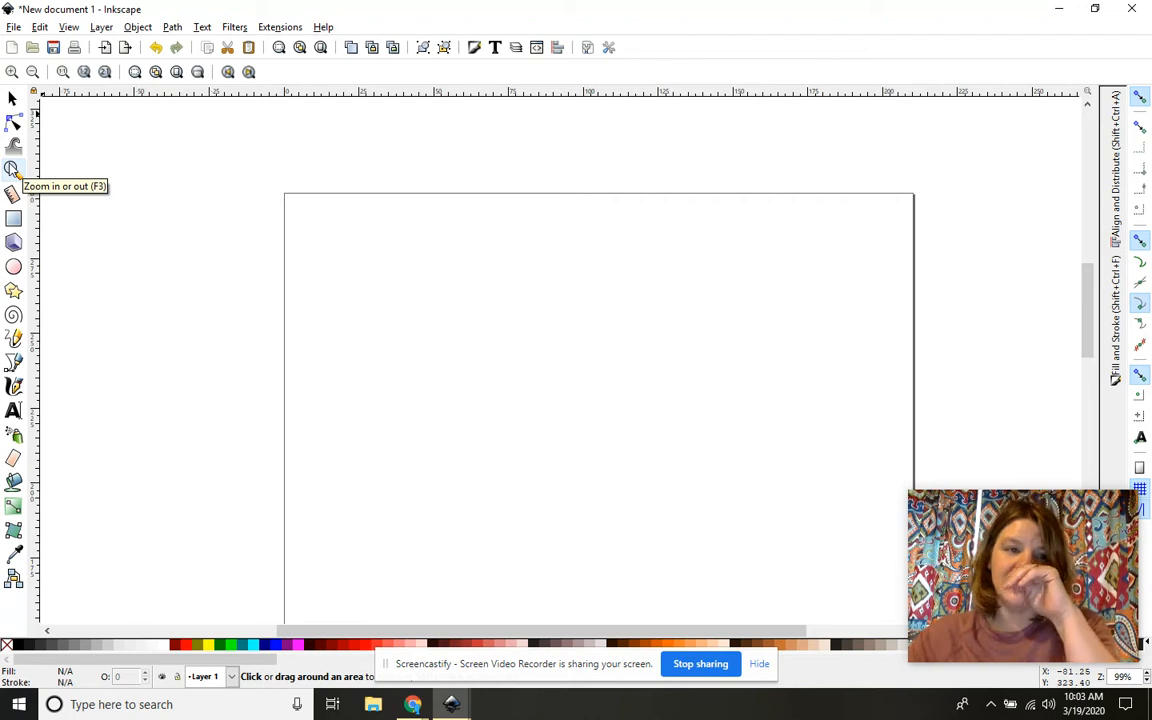
pyautogui.click(11, 73)
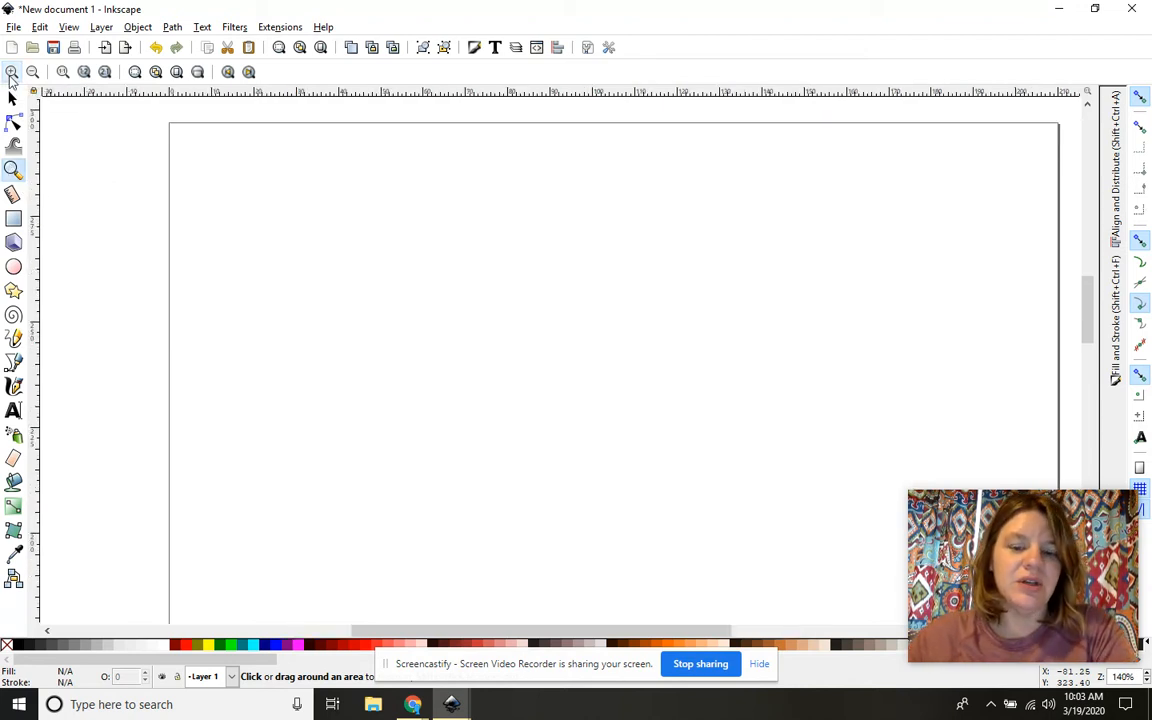
pyautogui.press('-')
pyautogui.click(11, 73)
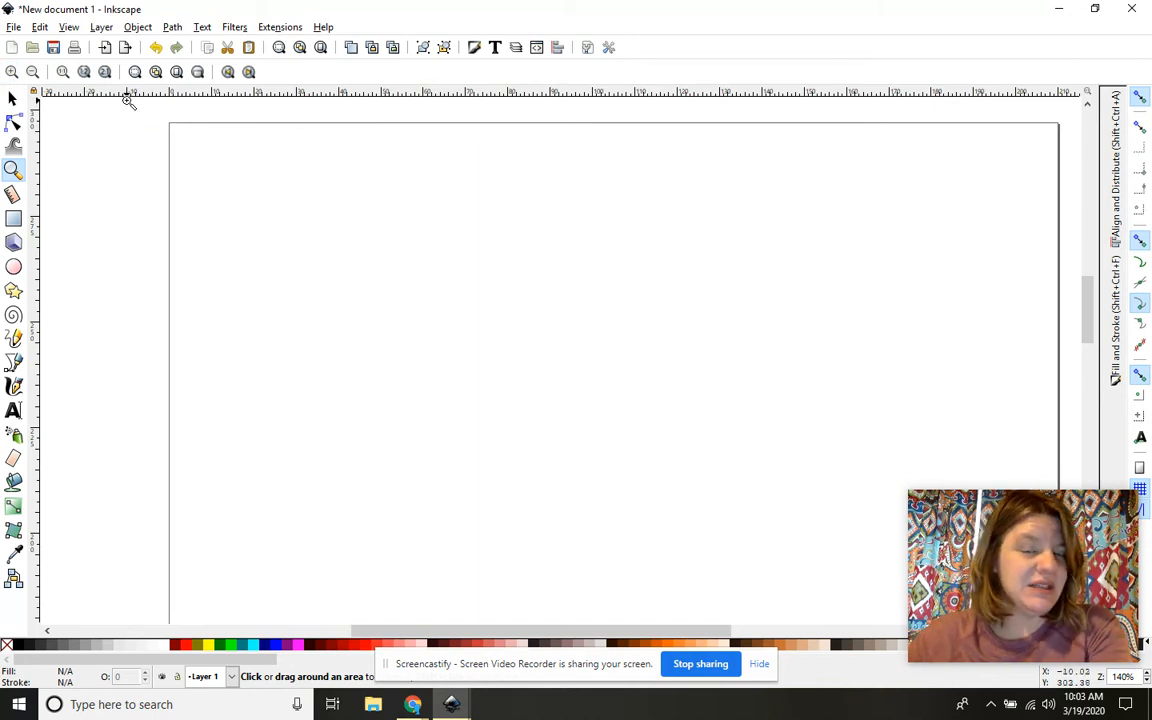
pyautogui.press('+')
pyautogui.press('-')
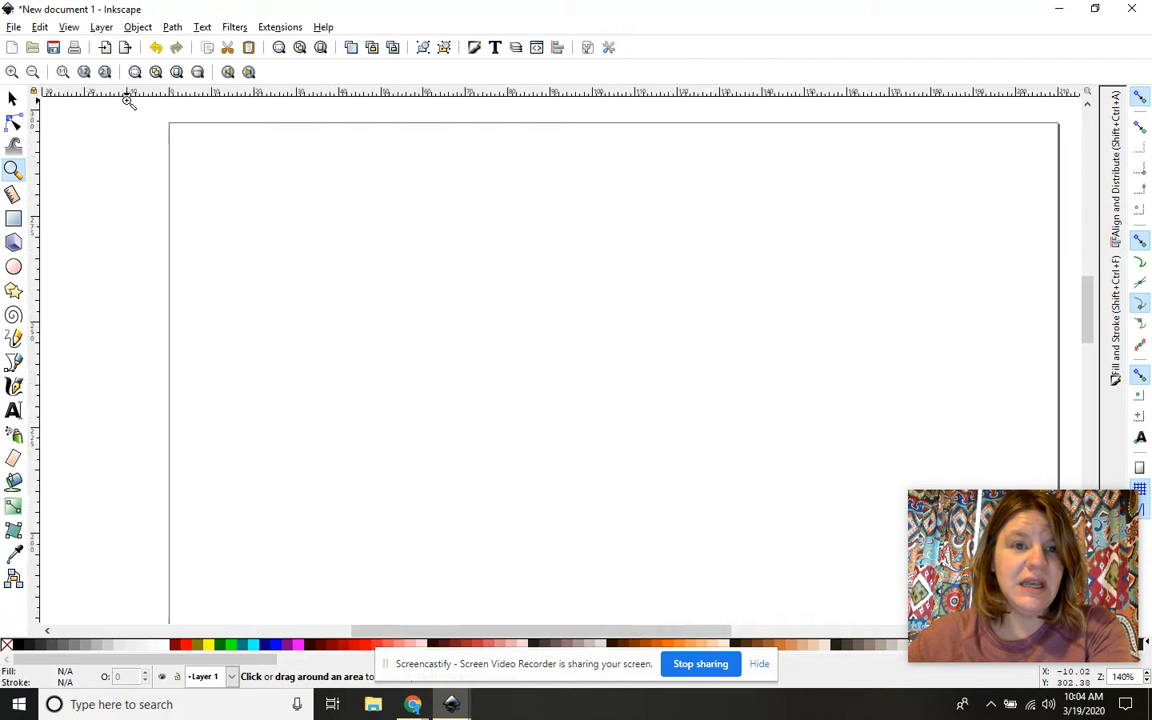
pyautogui.press('-')
pyautogui.press('-')
pyautogui.press('-')
pyautogui.press('-')
pyautogui.press('-')
pyautogui.press('-')
pyautogui.press('-')
pyautogui.press('-')
pyautogui.press('-')
pyautogui.press('-')
pyautogui.press('-')
pyautogui.press('-')
pyautogui.press('-')
pyautogui.press('-')
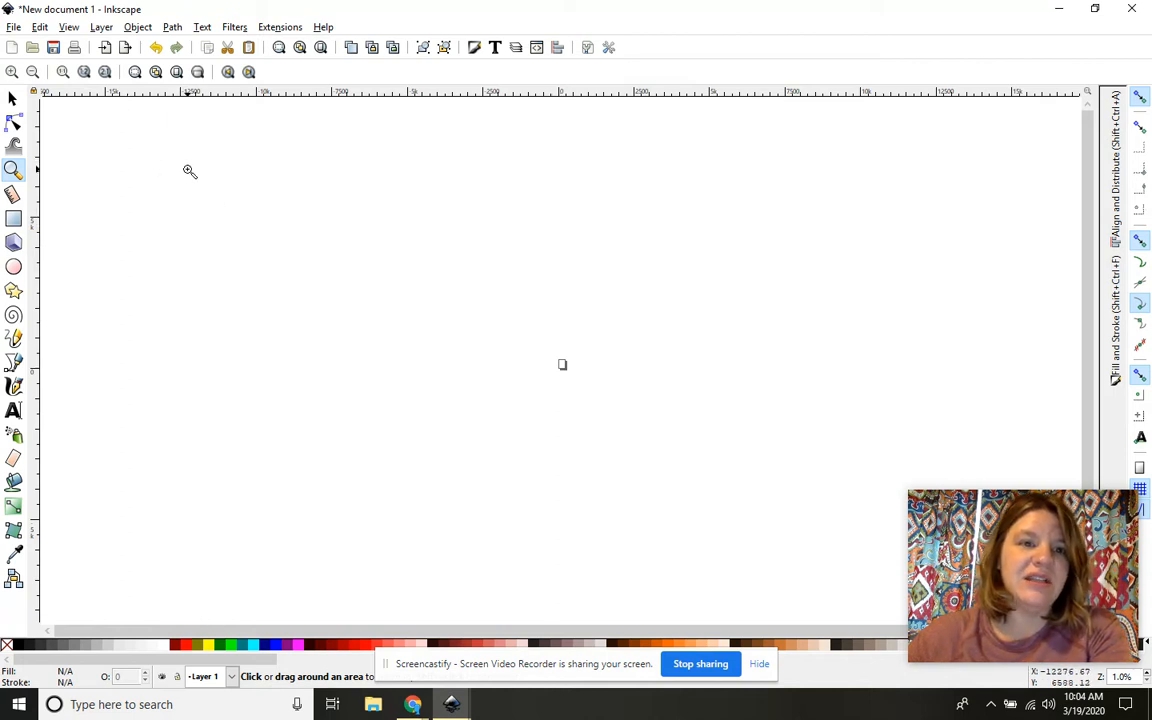
pyautogui.press('+')
pyautogui.press('+')
pyautogui.press('+')
pyautogui.press('+')
pyautogui.press('+')
pyautogui.press('+')
pyautogui.press('+')
pyautogui.press('+')
pyautogui.press('+')
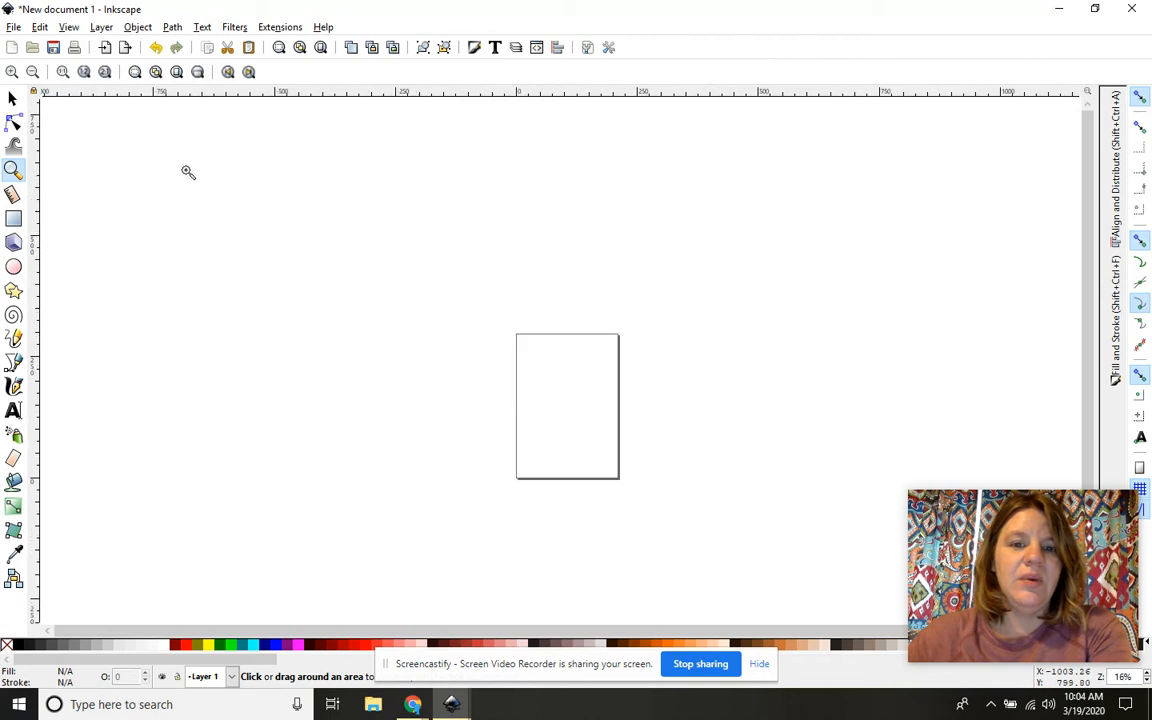
pyautogui.press('+')
pyautogui.press('+')
pyautogui.press('+')
pyautogui.press('+')
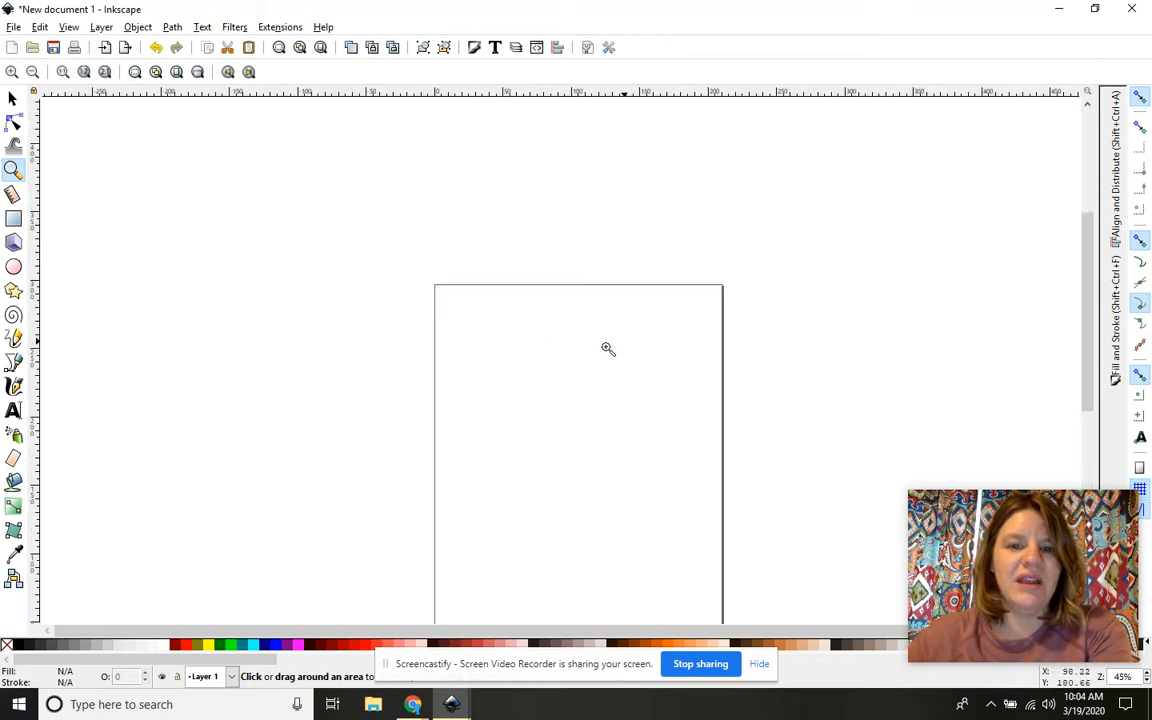
pyautogui.press('+')
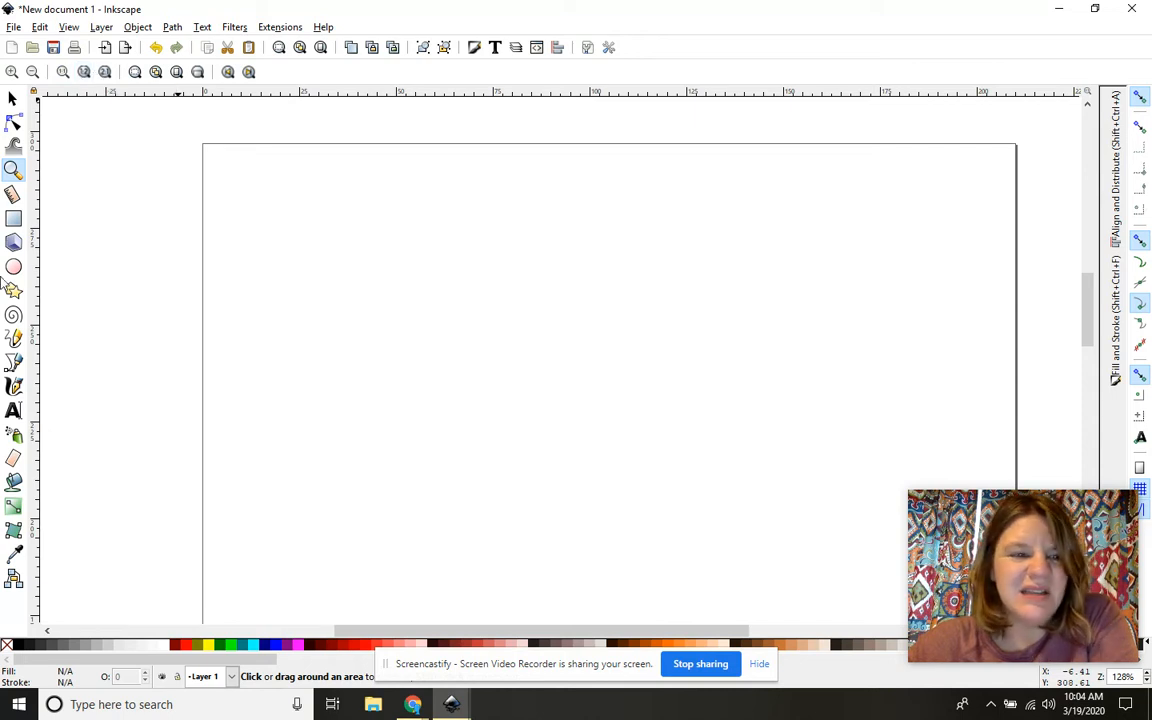
# Step: With the Text tool, browse font families and styles keeping sans-serif Normal, then start a text entry
pyautogui.click(14, 413)
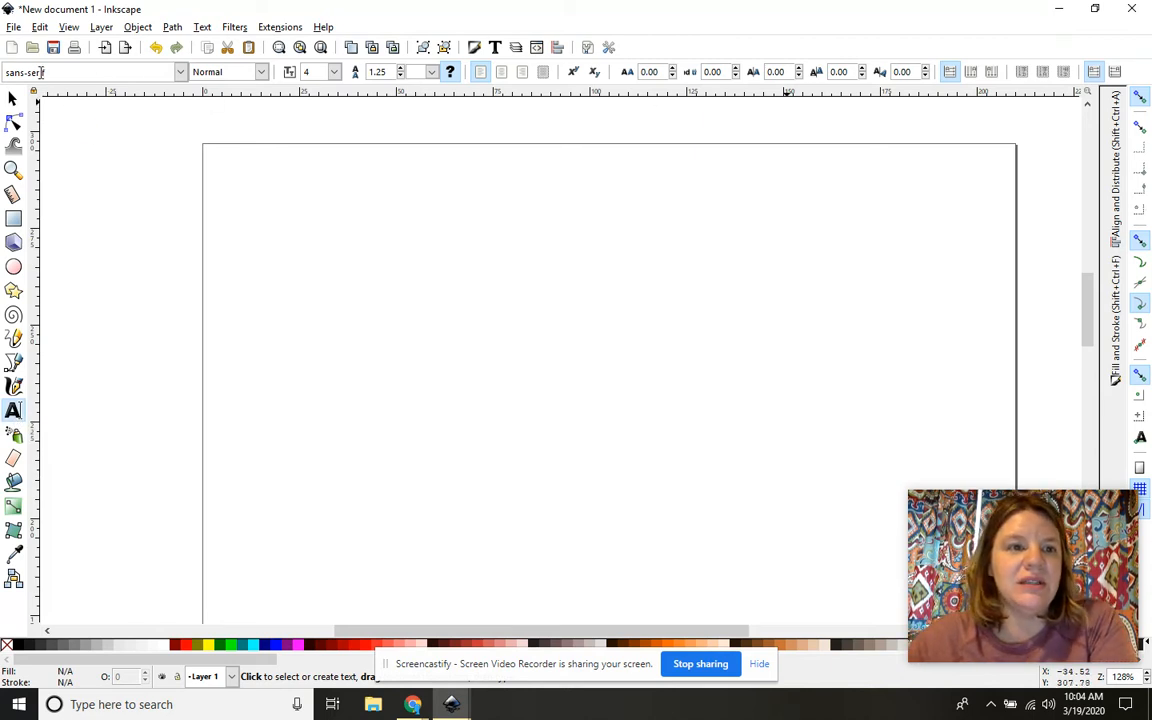
pyautogui.click(180, 73)
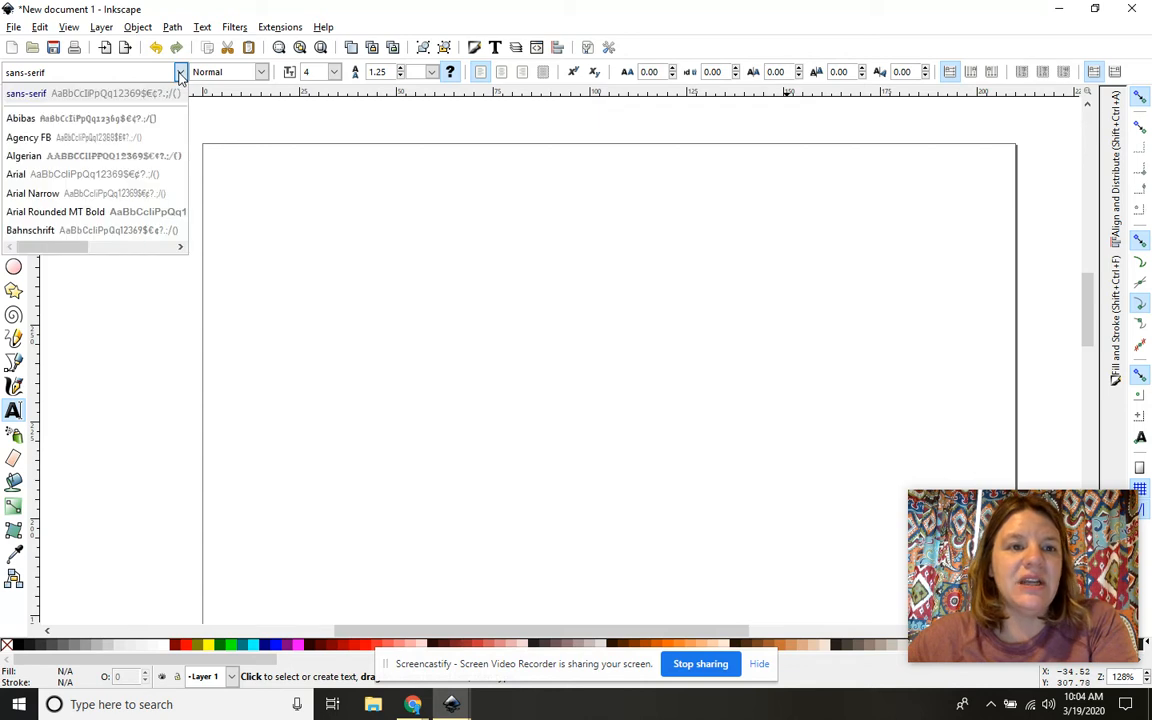
pyautogui.click(180, 73)
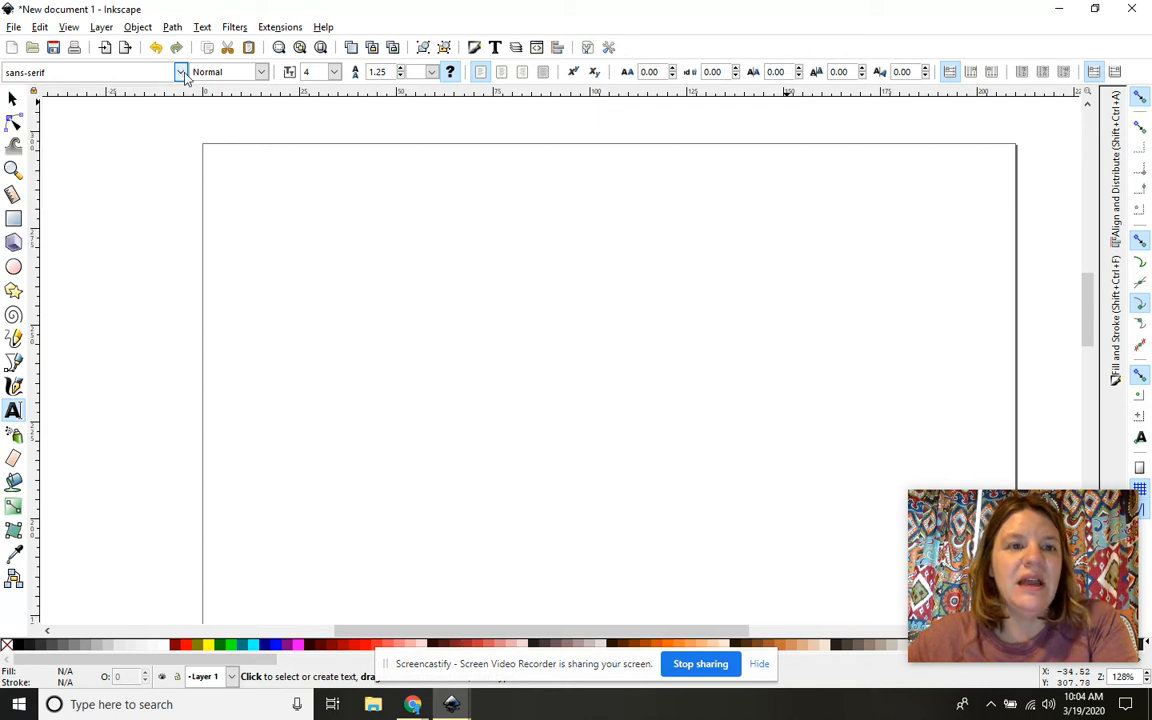
pyautogui.click(260, 72)
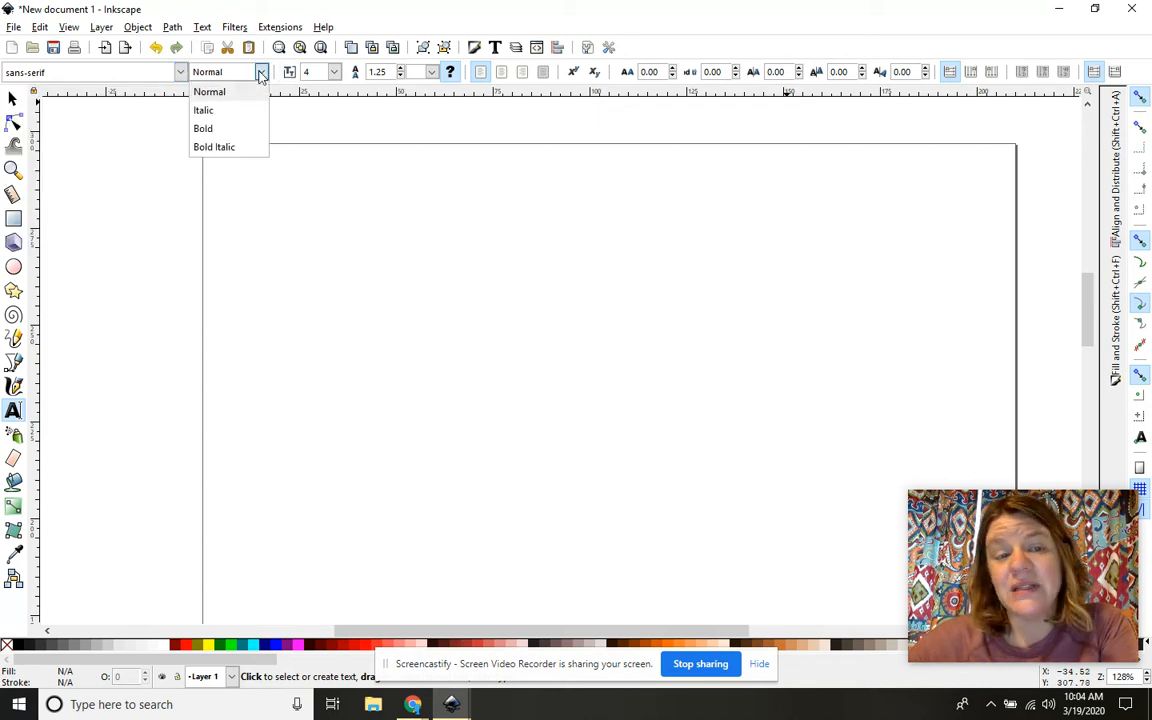
pyautogui.click(335, 80)
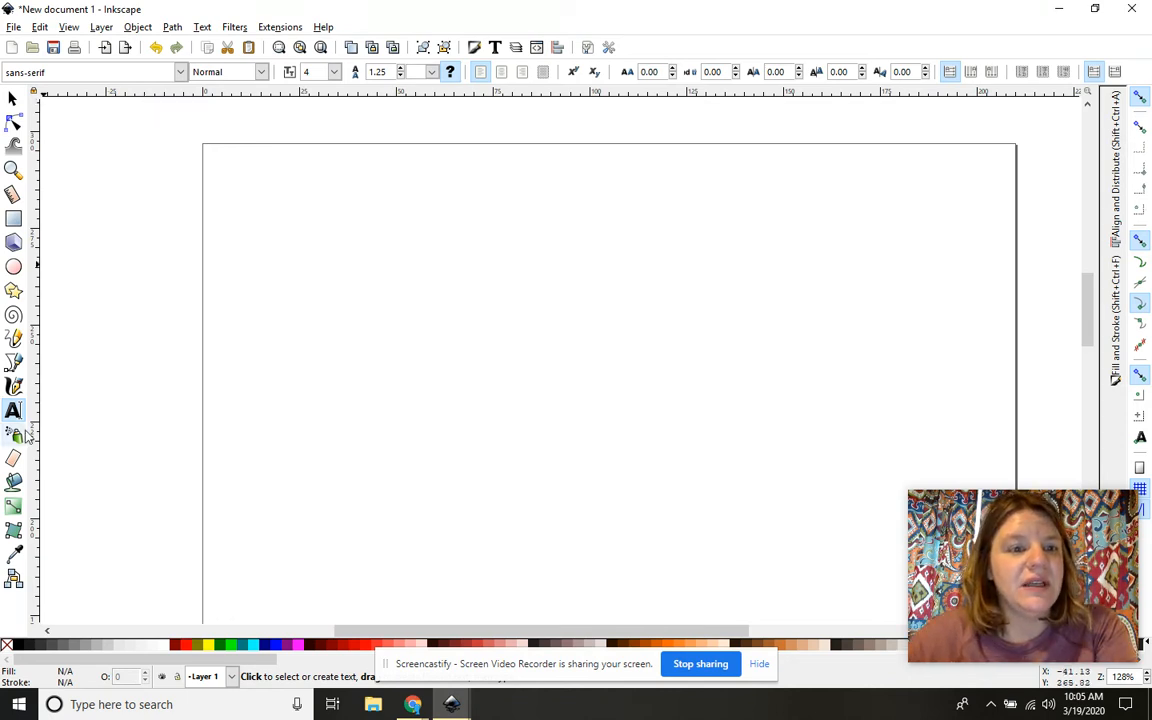
pyautogui.click(290, 298)
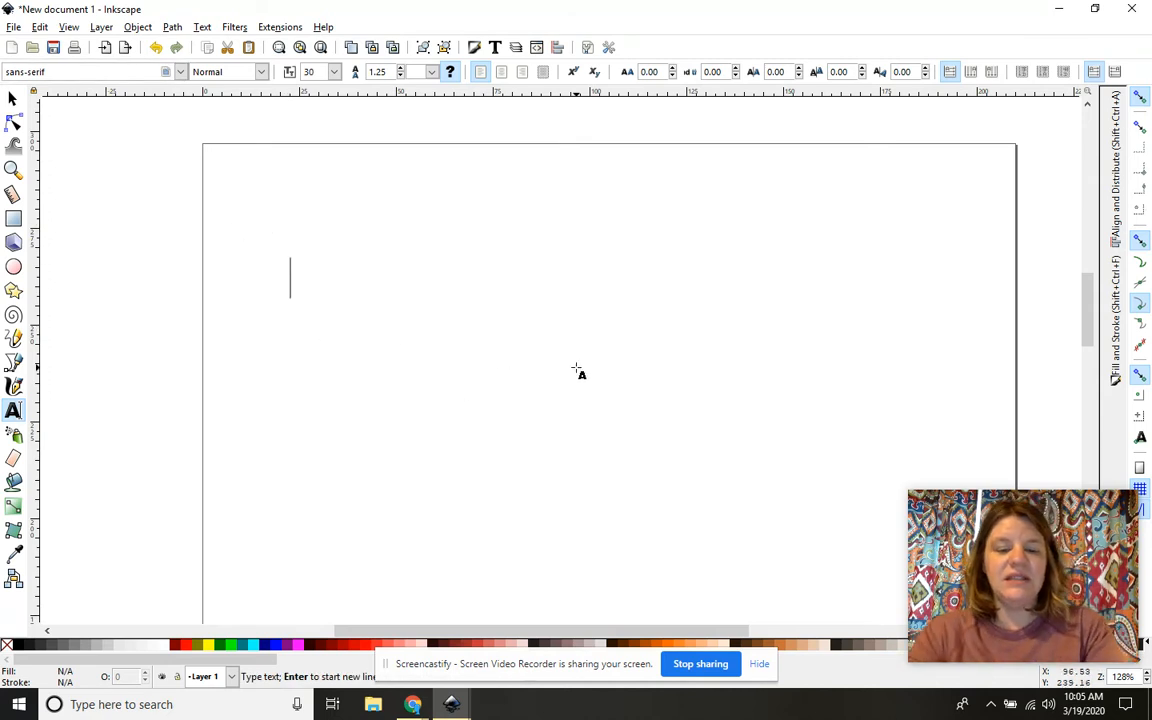
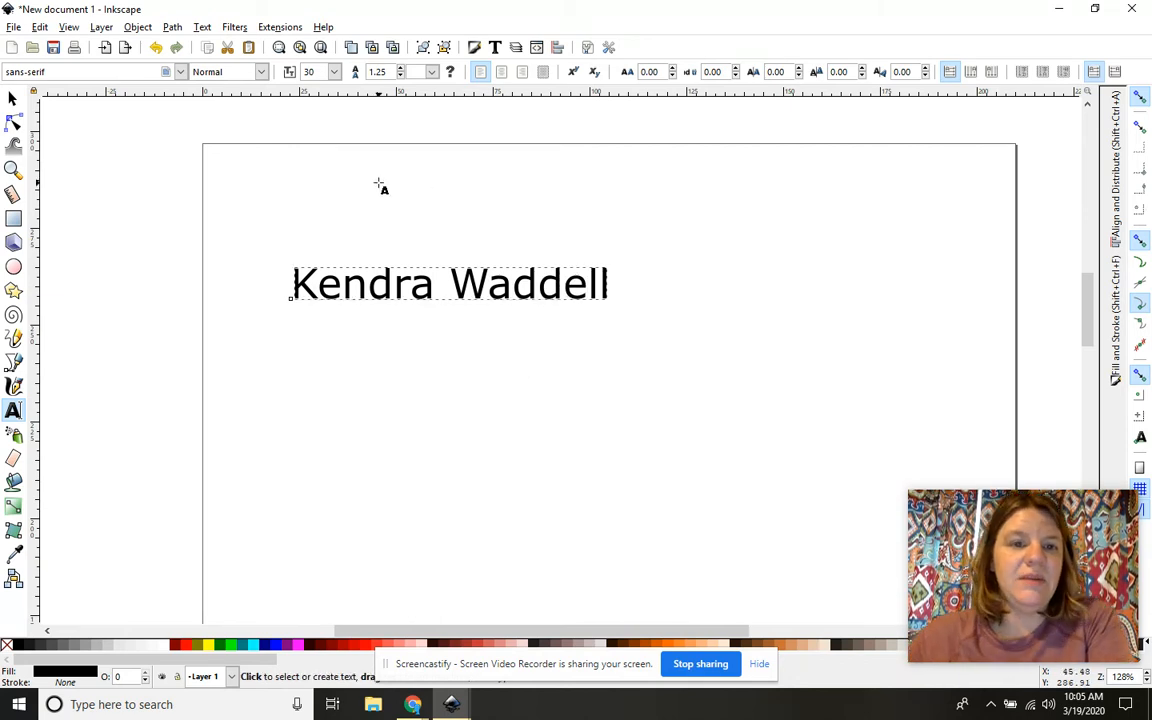
# Step: Type the full name on the page and select all of it
pyautogui.click(391, 268)
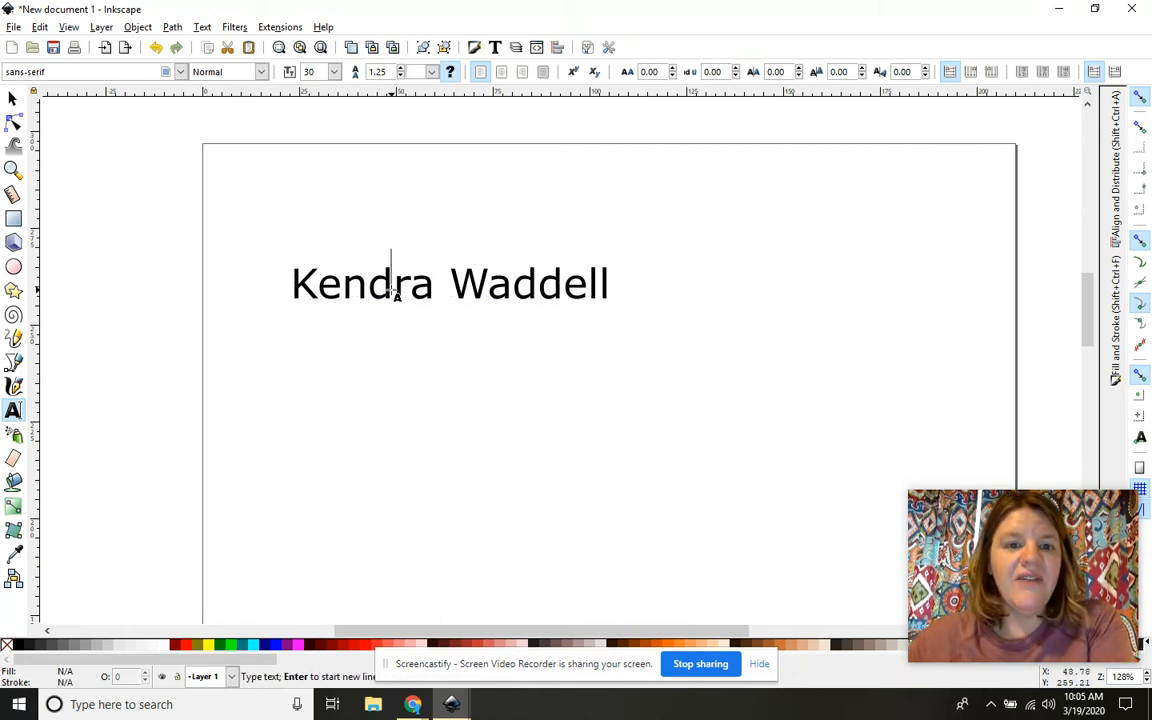
pyautogui.moveTo(272, 260); pyautogui.dragTo(615, 283)
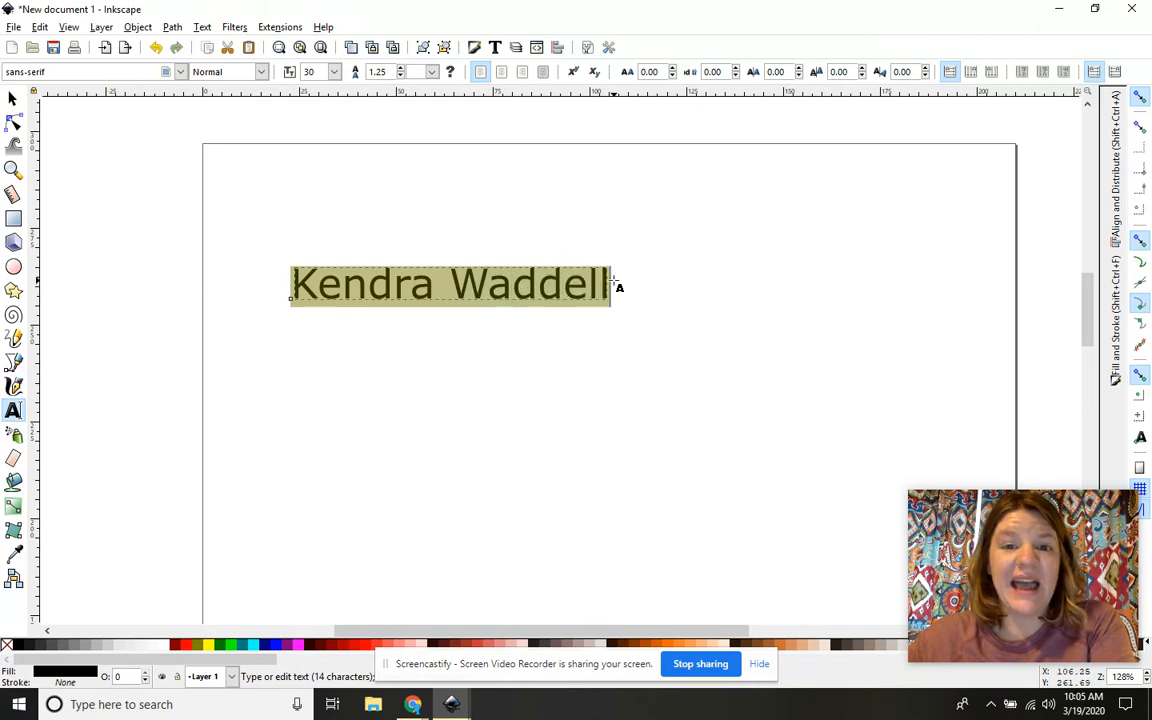
# Step: Set the selected name in Showcard Gothic at font size 36
pyautogui.click(180, 71)
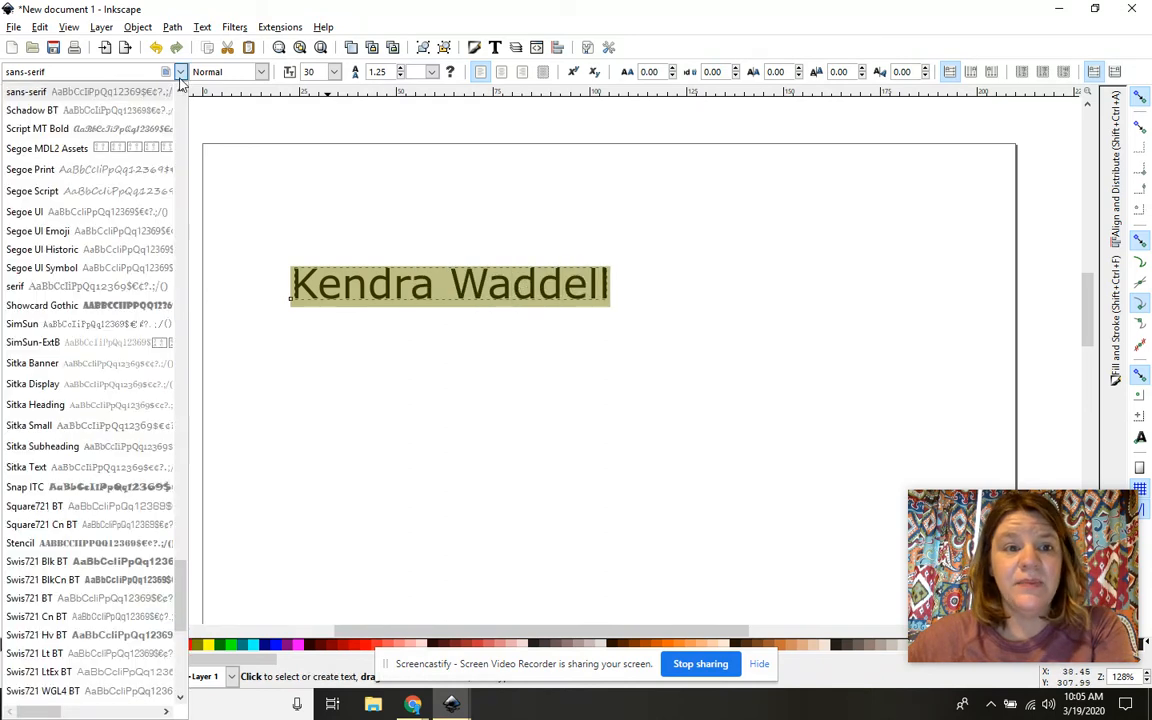
pyautogui.click(105, 306)
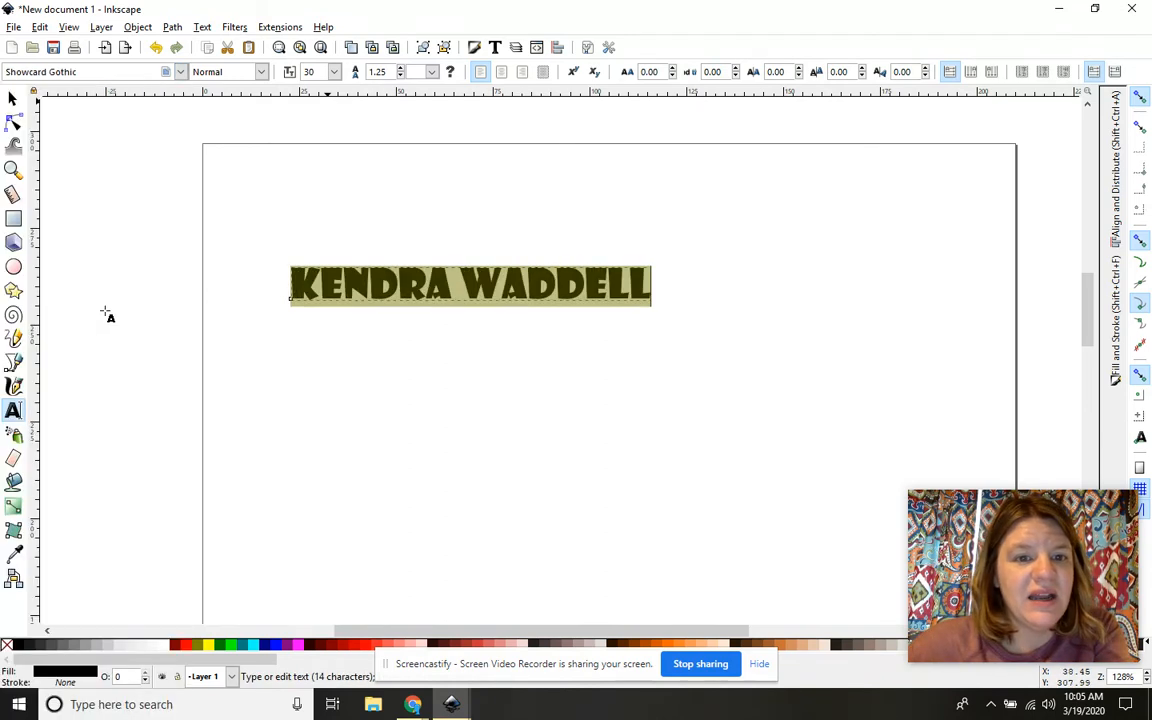
pyautogui.click(180, 71)
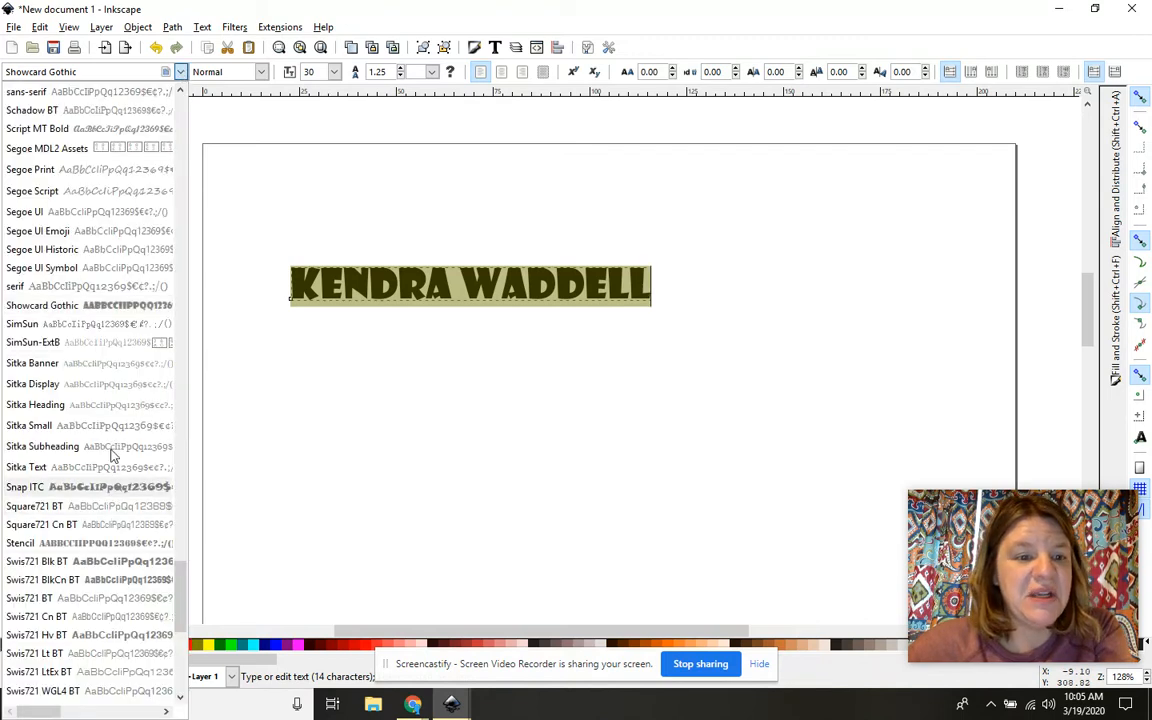
pyautogui.click(120, 309)
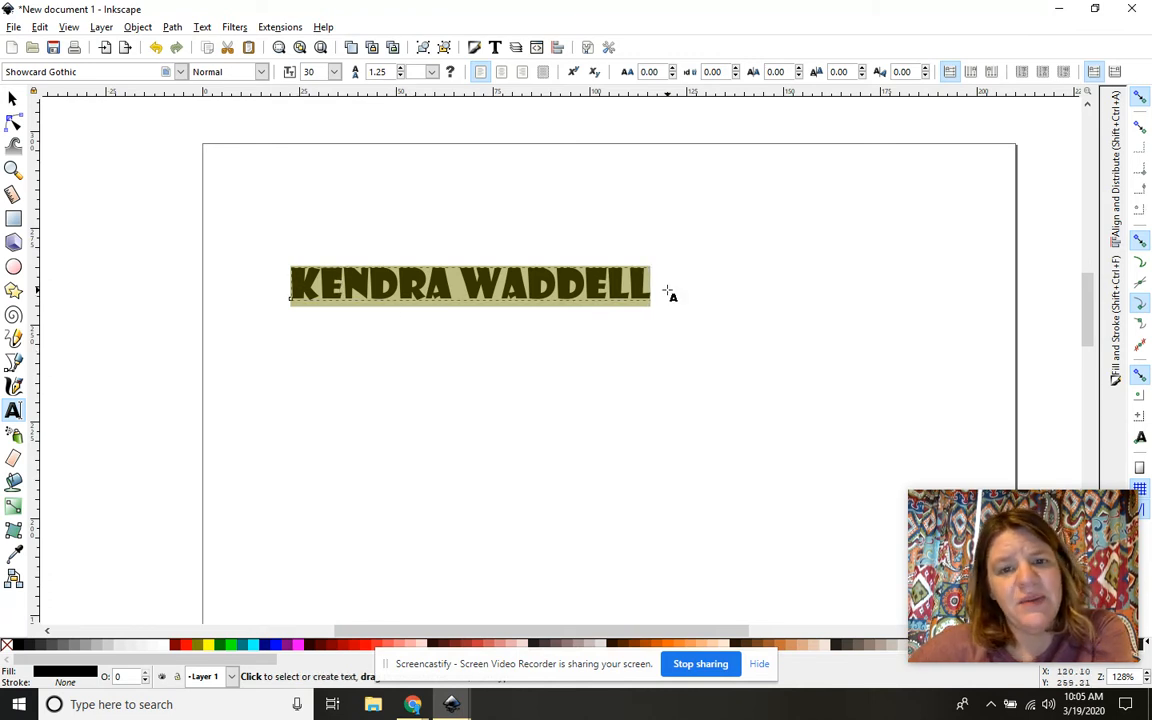
pyautogui.click(335, 72)
pyautogui.click(320, 386)
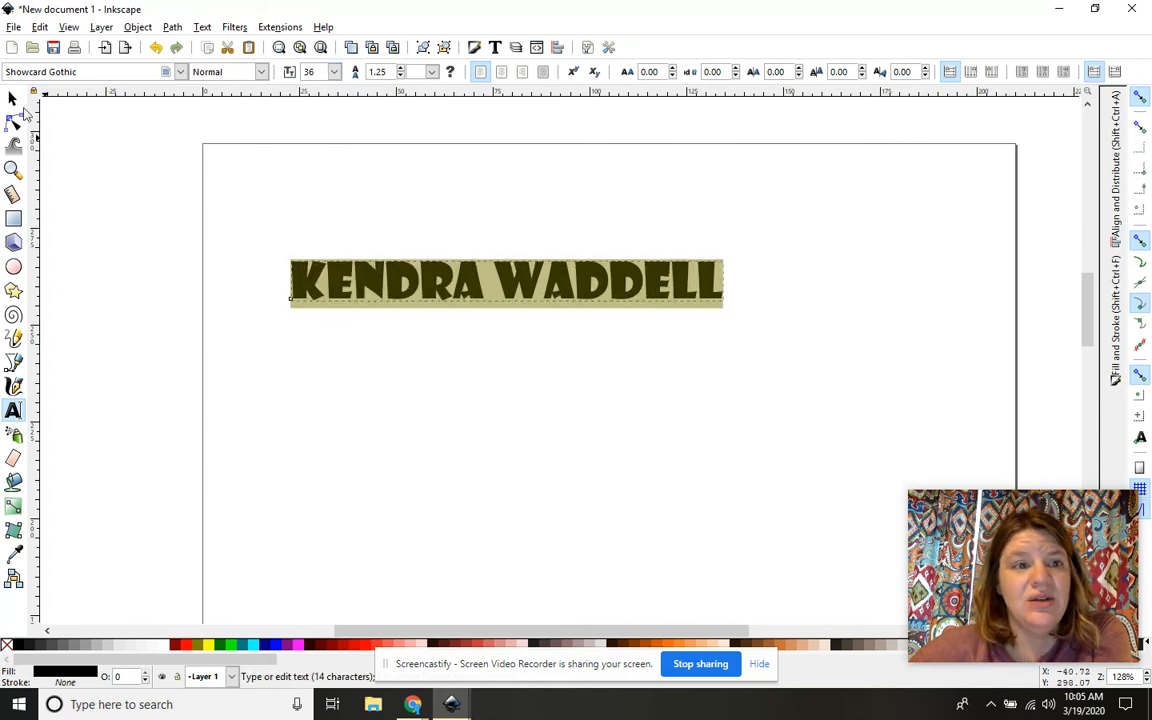
# Step: Drag the name's scale handles to stretch it to about 190 × 52 mm across the page
pyautogui.click(13, 98)
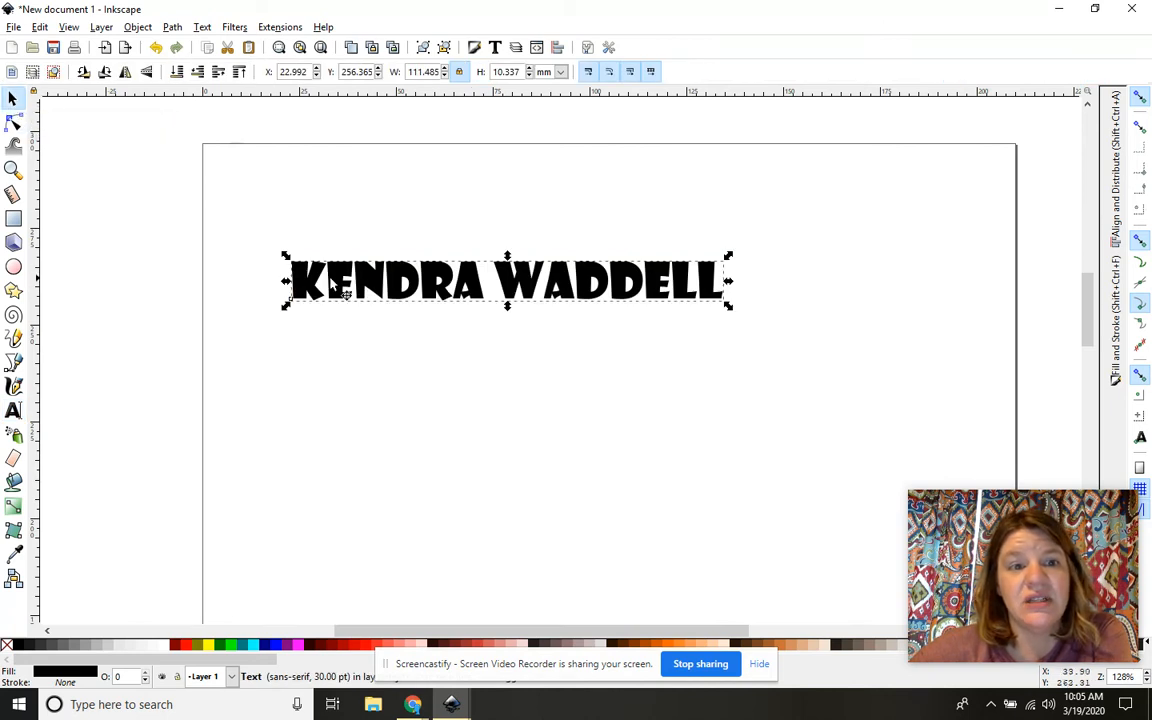
pyautogui.moveTo(285, 256); pyautogui.dragTo(250, 190)
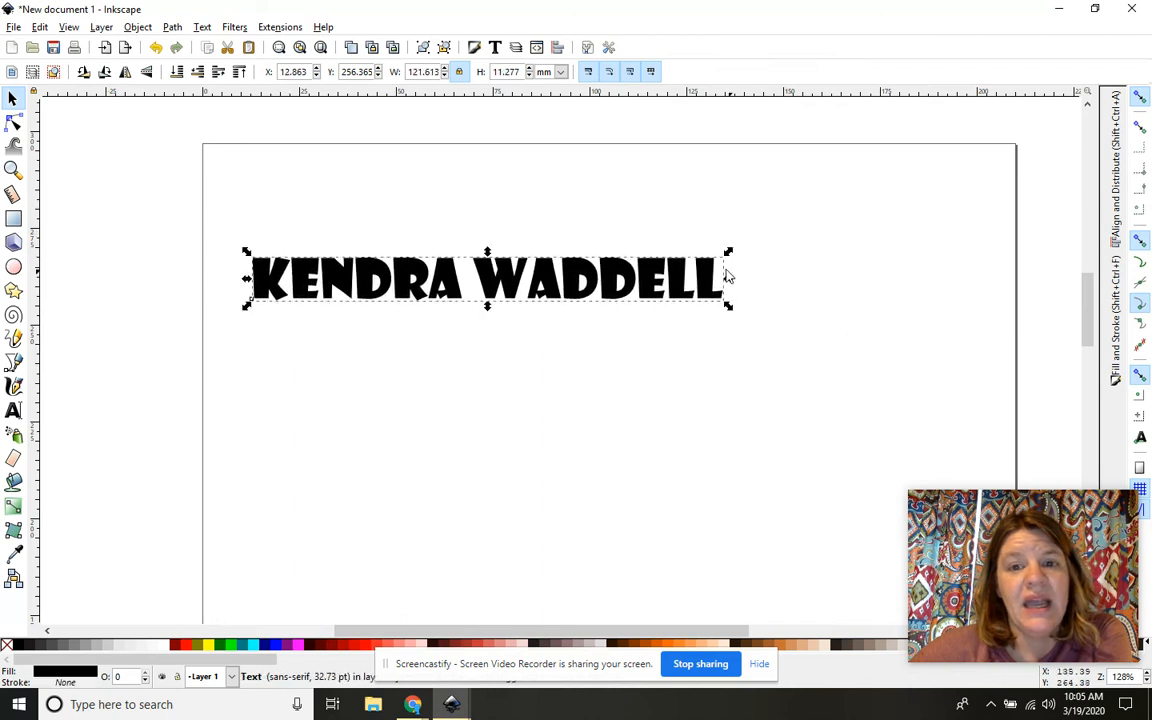
pyautogui.moveTo(728, 278); pyautogui.dragTo(897, 267)
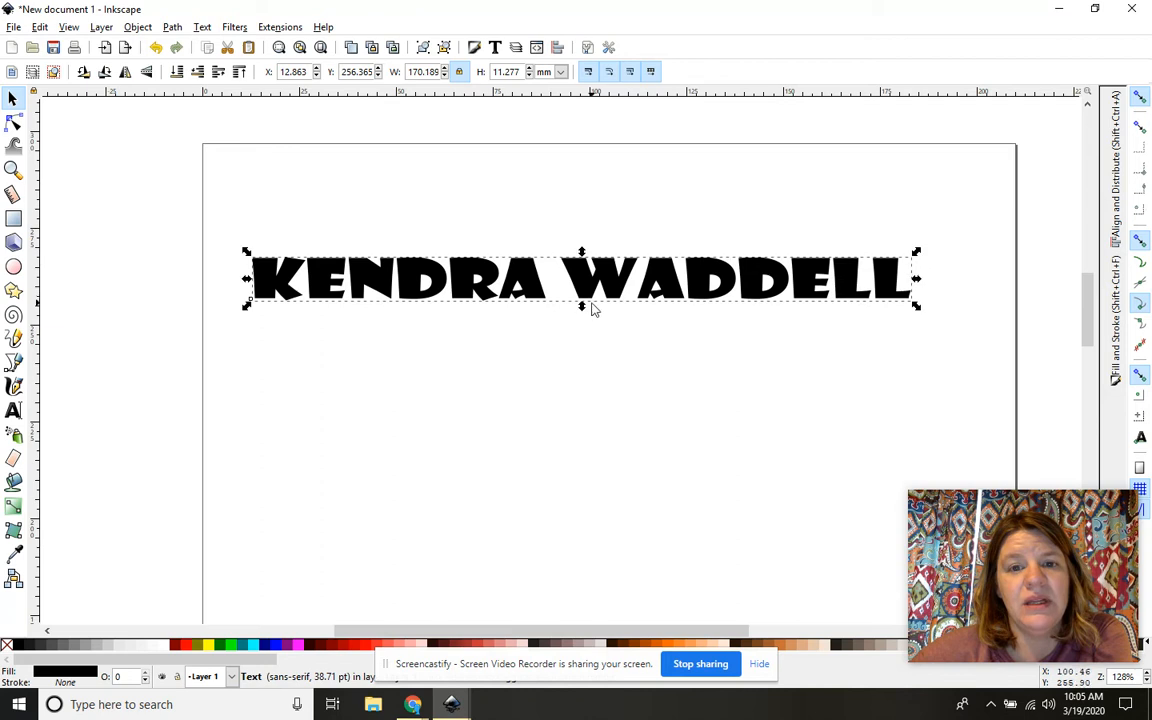
pyautogui.moveTo(580, 310); pyautogui.dragTo(566, 449)
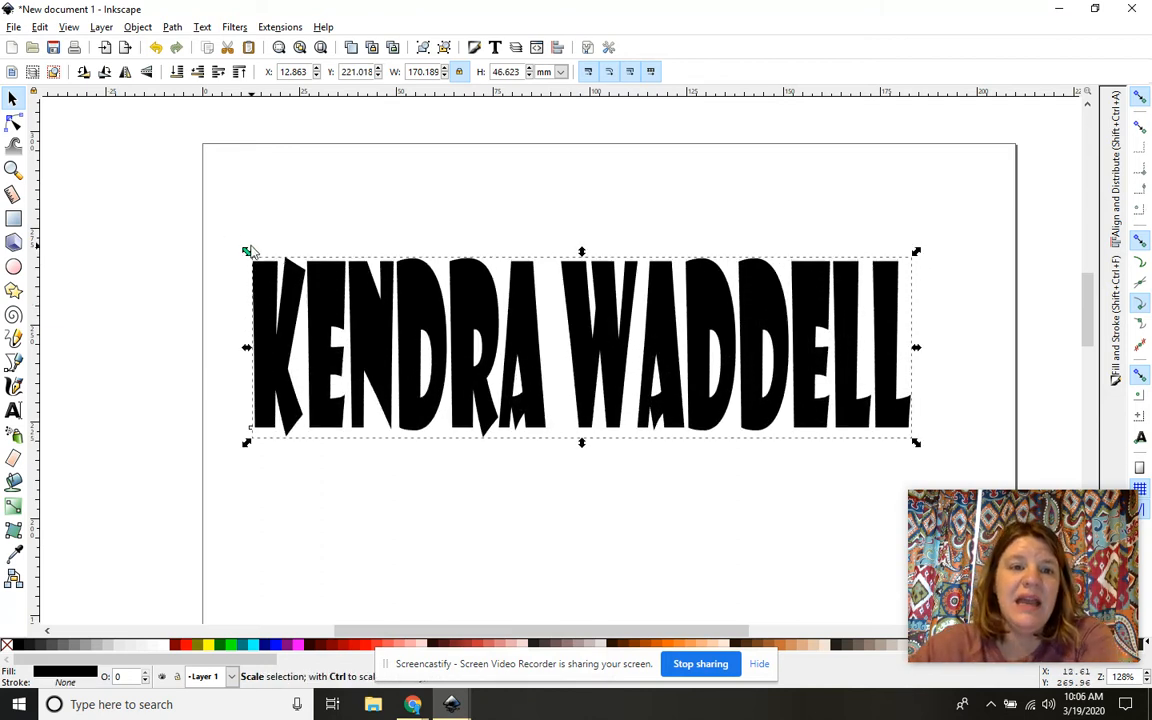
pyautogui.moveTo(247, 252); pyautogui.dragTo(234, 246)
pyautogui.moveTo(917, 248); pyautogui.dragTo(982, 226)
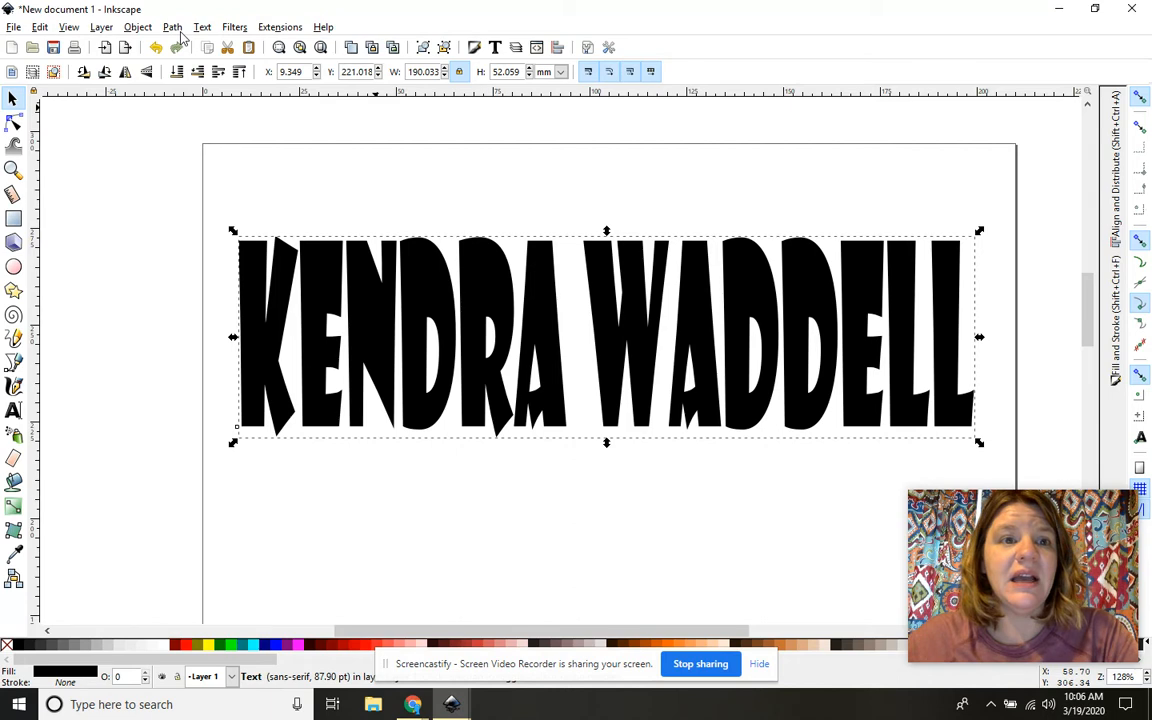
pyautogui.click(139, 27)
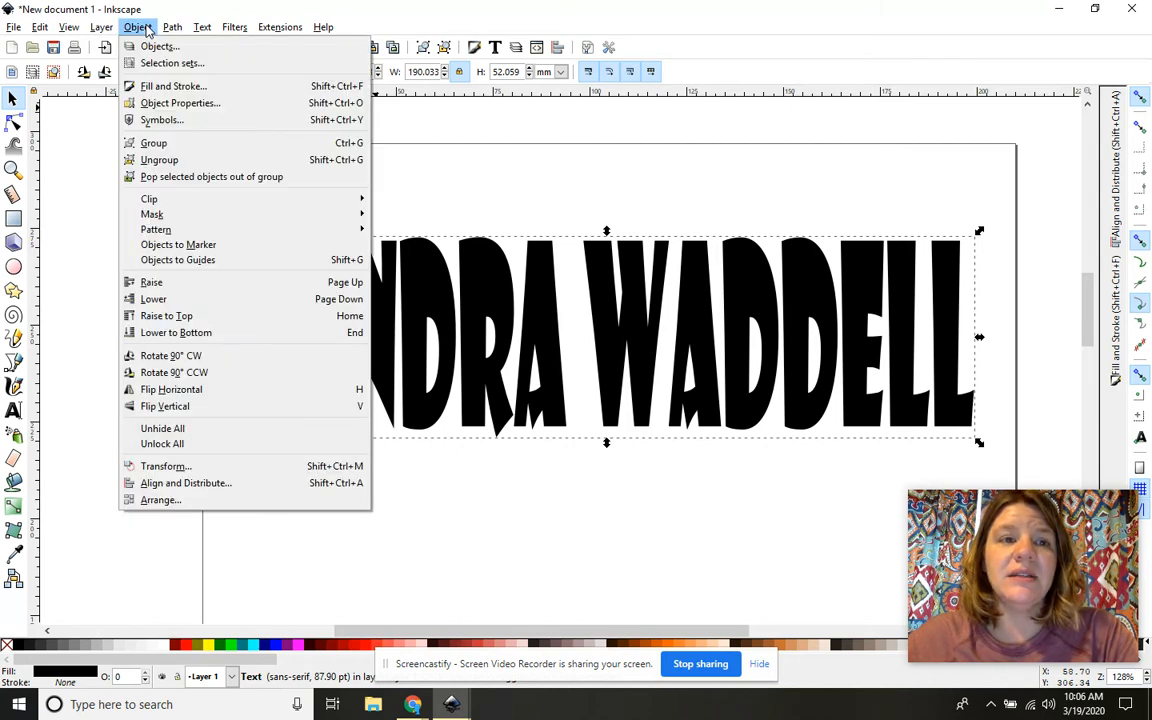
pyautogui.click(160, 87)
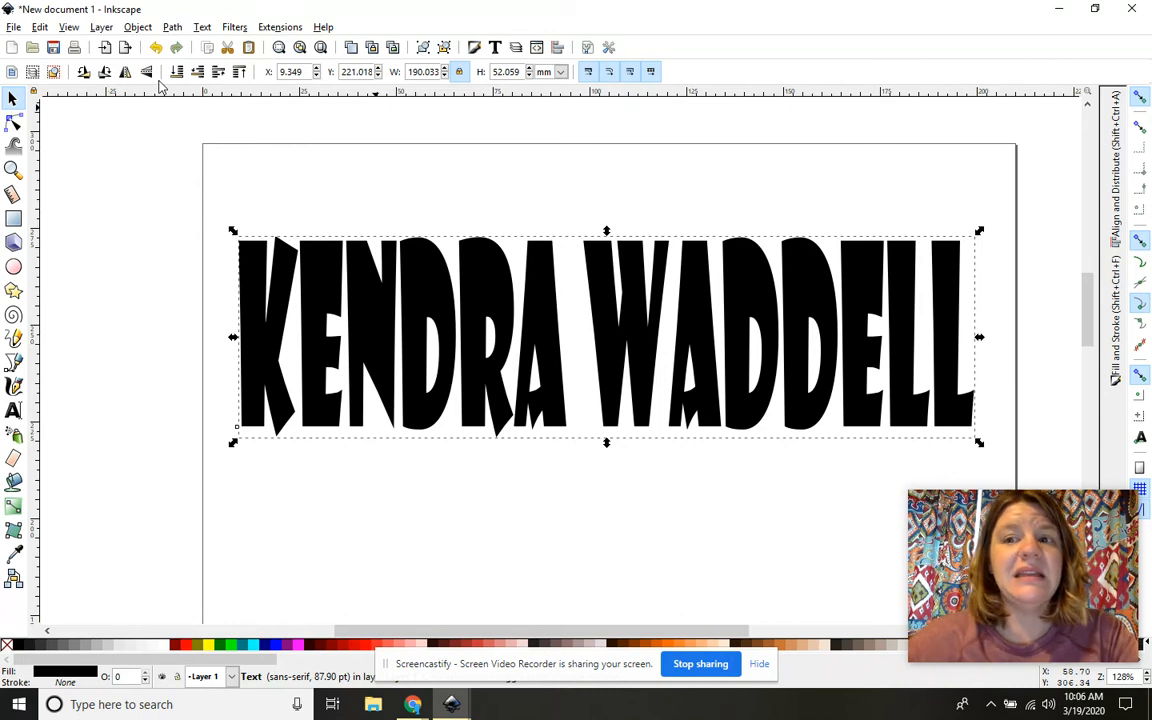
pyautogui.moveTo(1040, 537)
pyautogui.moveTo(1040, 537); pyautogui.dragTo(228, 500)
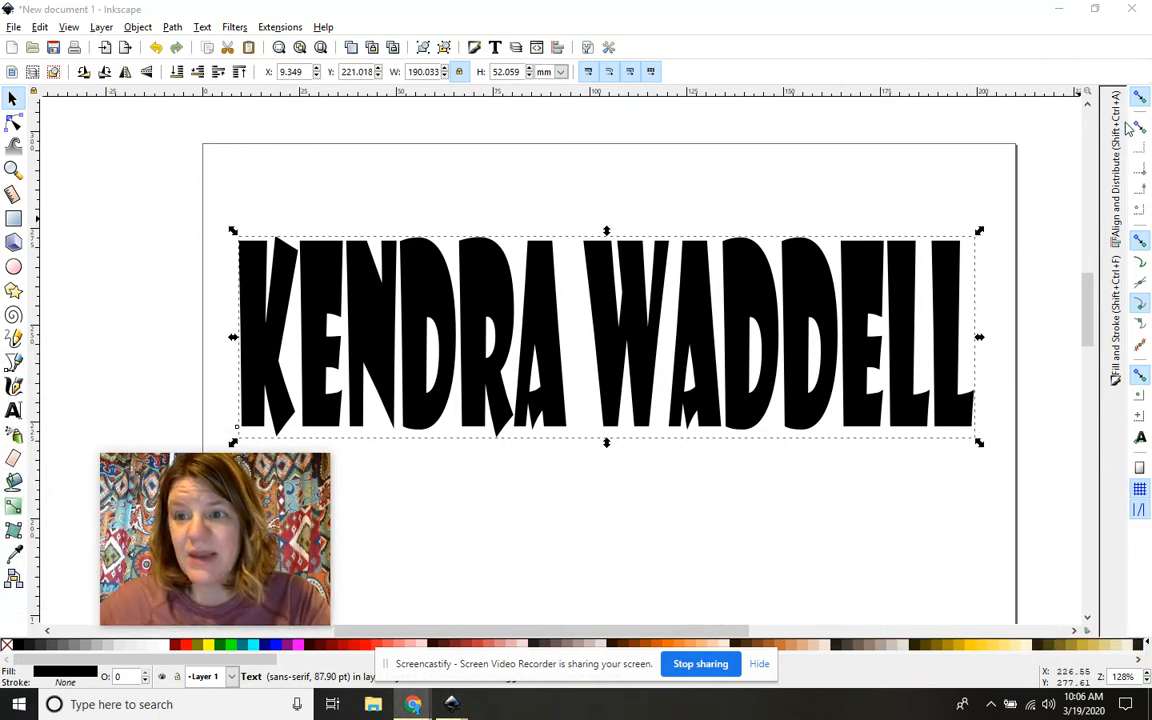
# Step: Show the Fill and Stroke panel for the name, whose fill is flat black 000000ff
pyautogui.click(1116, 368)
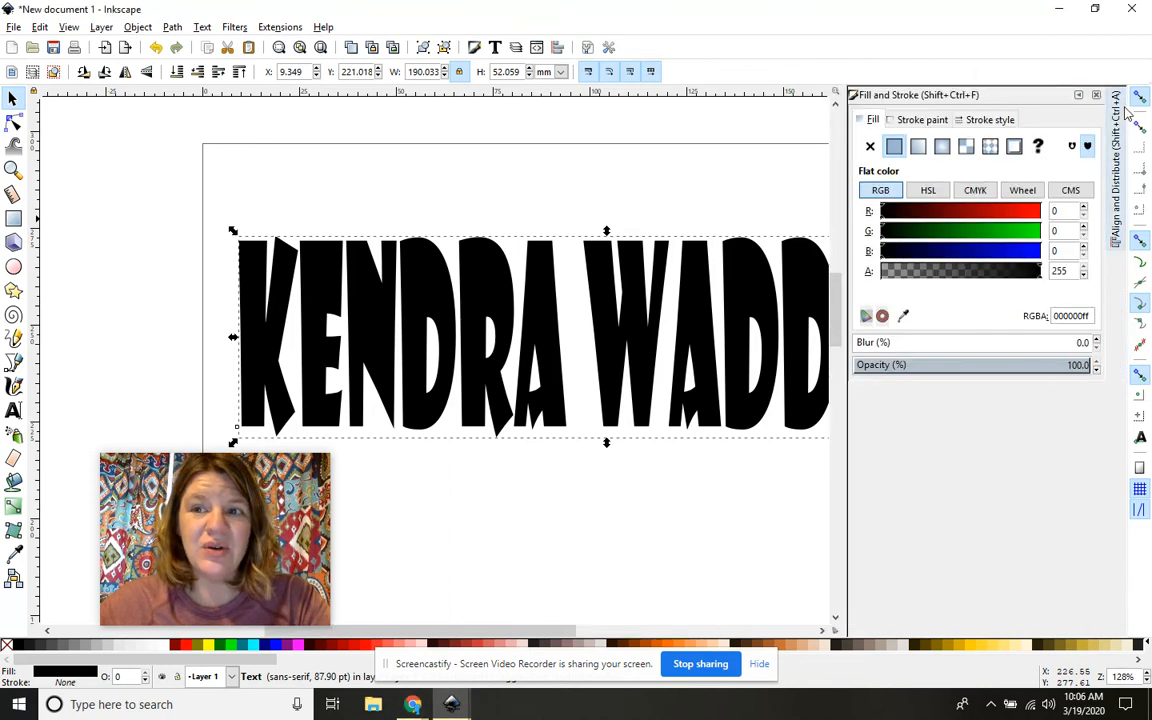
pyautogui.click(1118, 216)
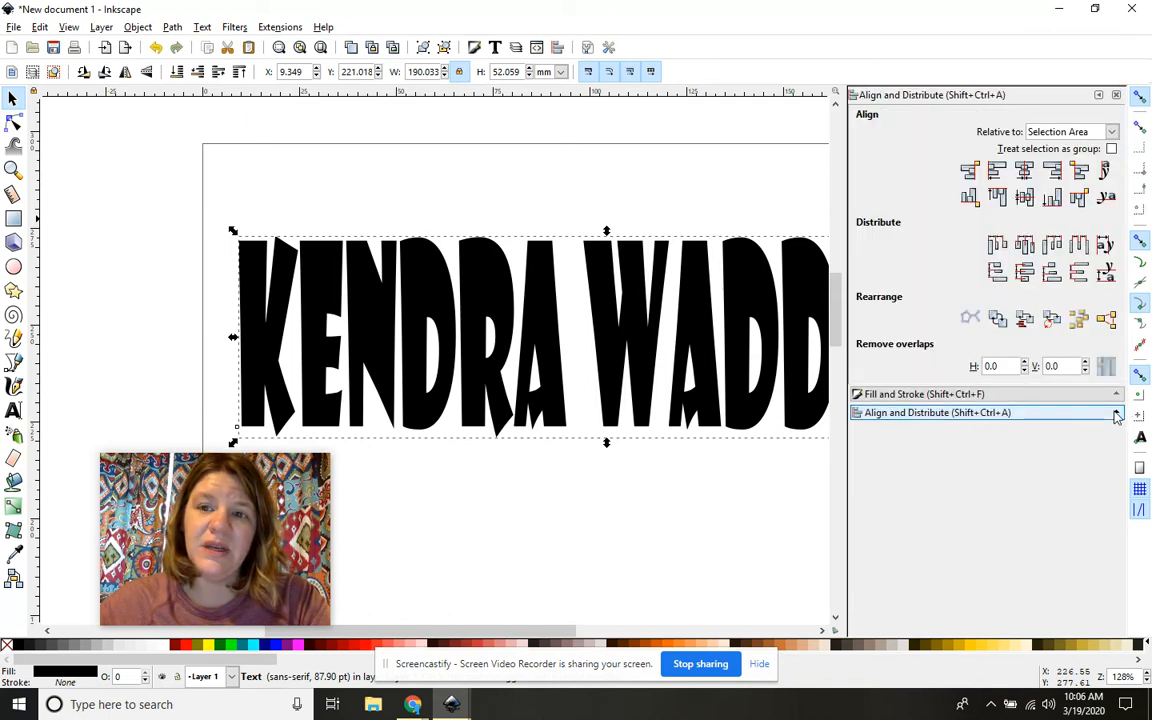
pyautogui.click(1098, 95)
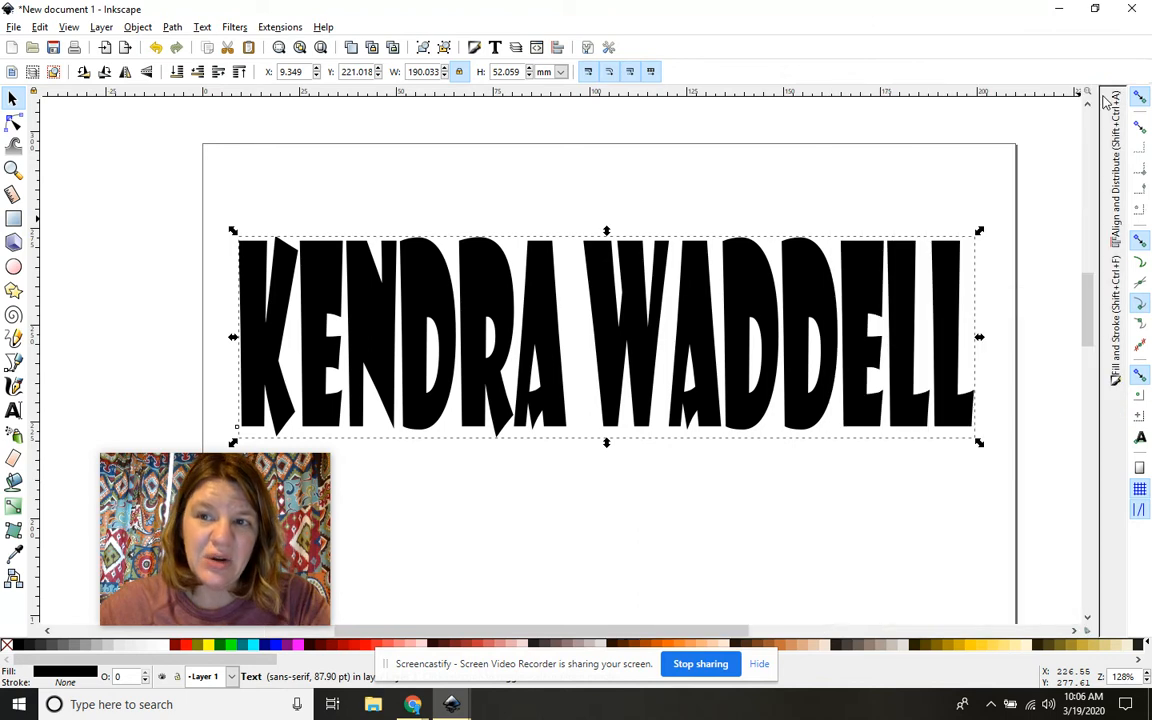
pyautogui.click(1116, 320)
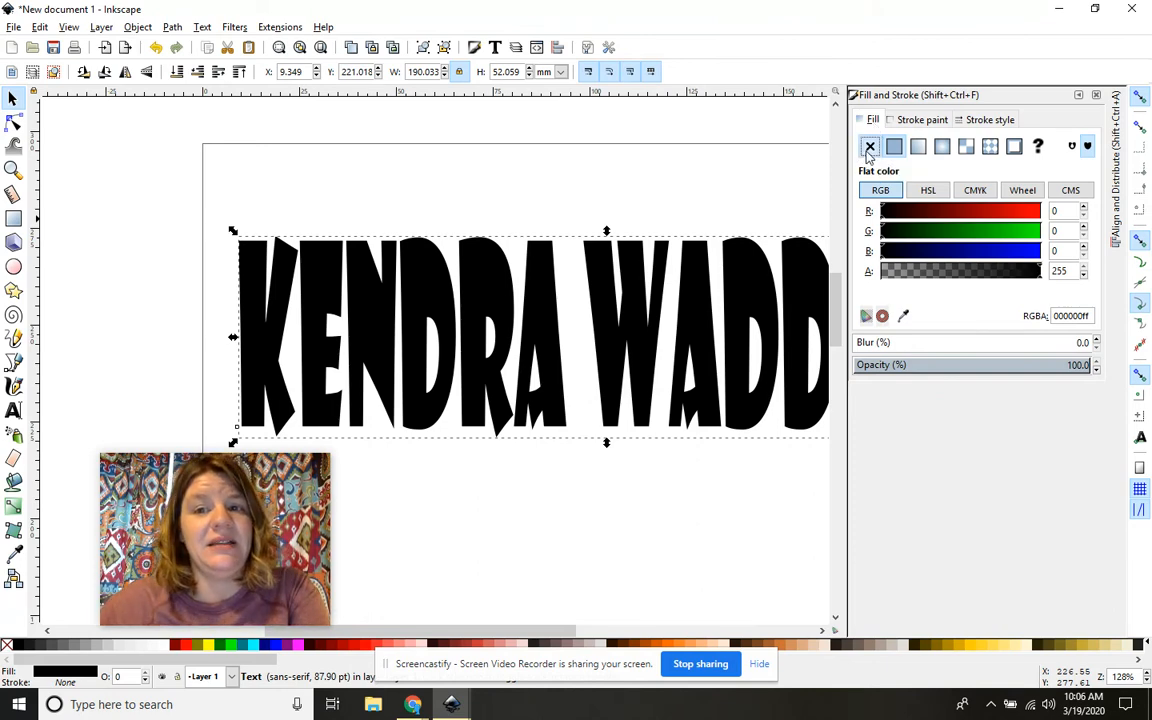
# Step: Remove the name's fill and give it a flat black stroke
pyautogui.click(869, 148)
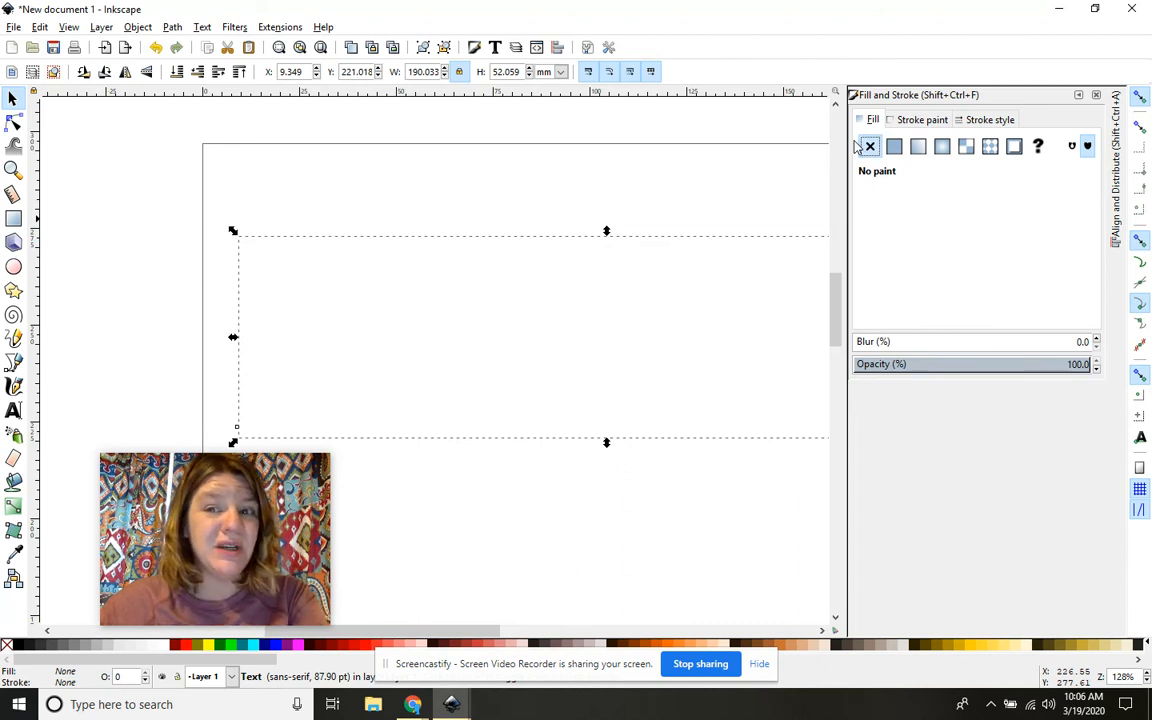
pyautogui.click(930, 121)
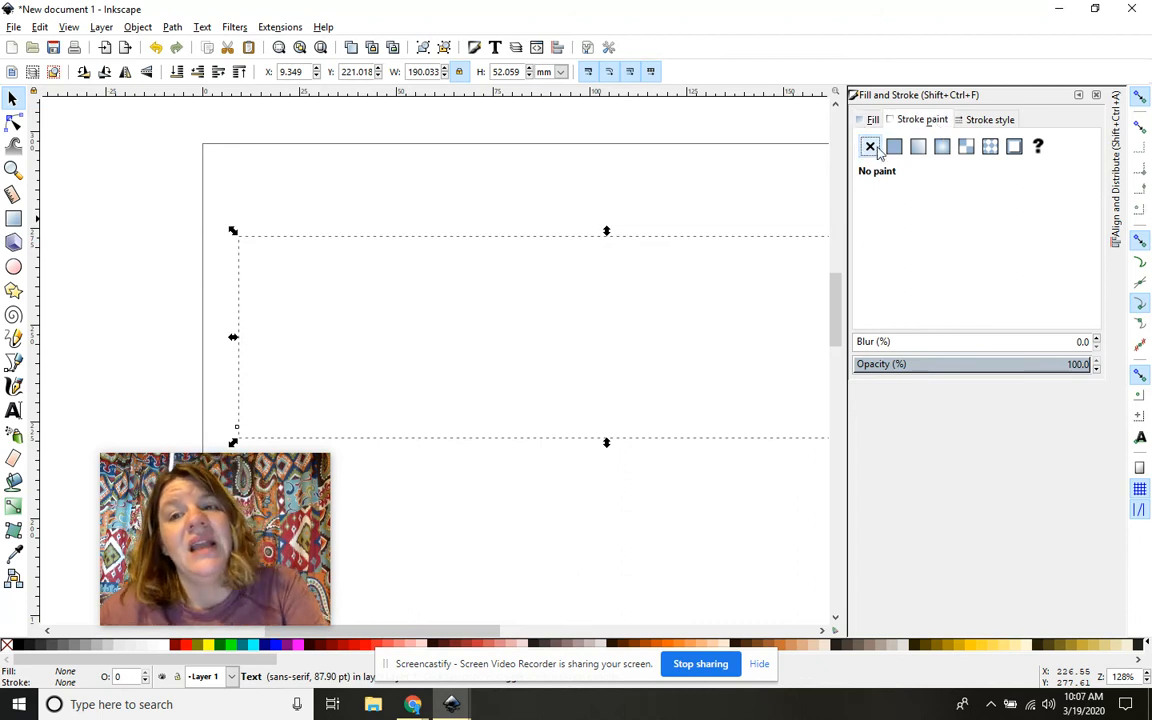
pyautogui.click(894, 147)
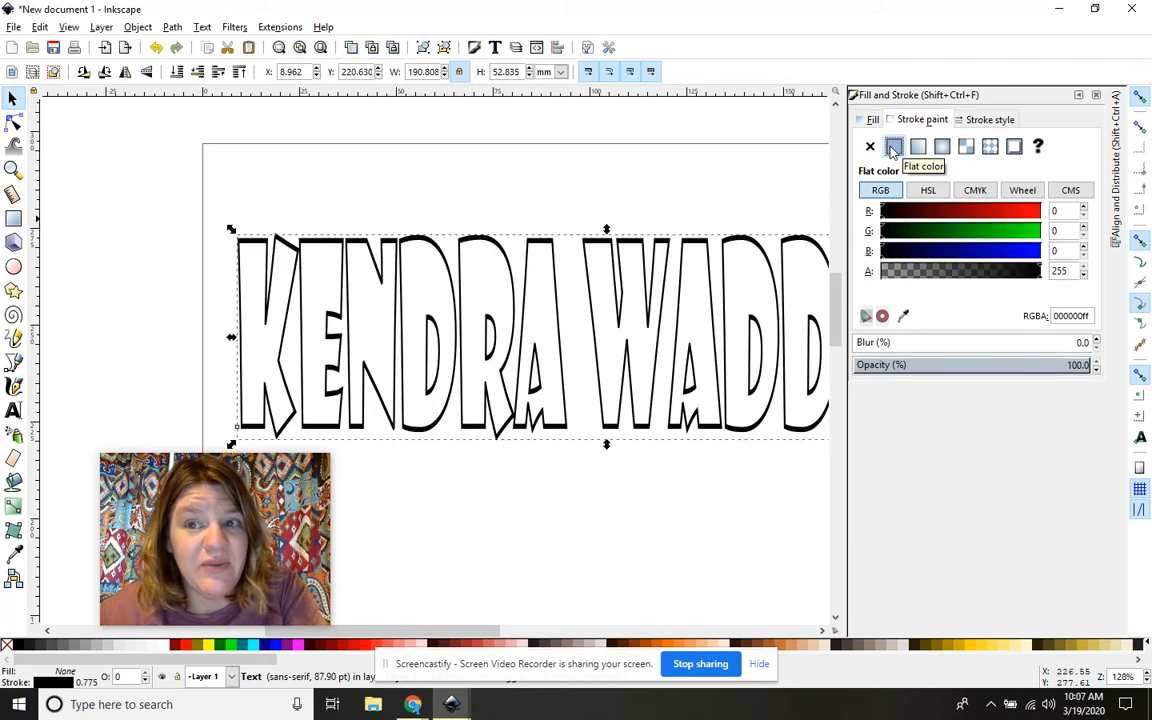
# Step: Switch the stroke width unit to inches, try 0.010, then undo back to 0.031 in
pyautogui.click(990, 120)
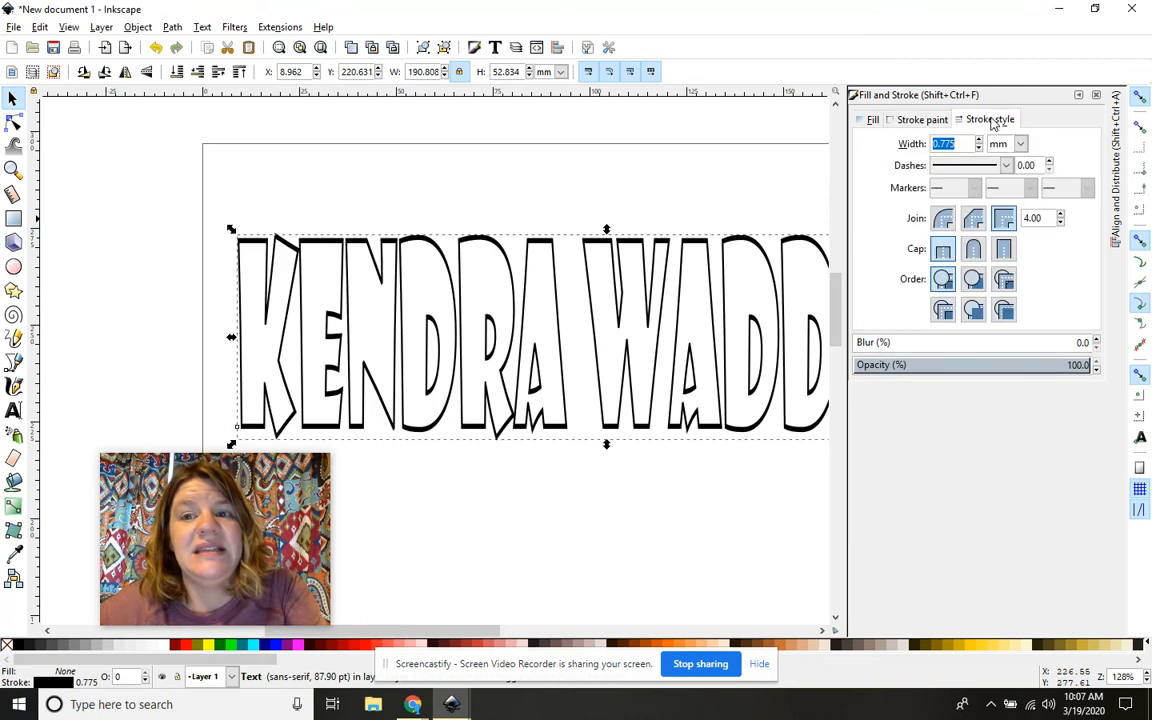
pyautogui.click(1020, 145)
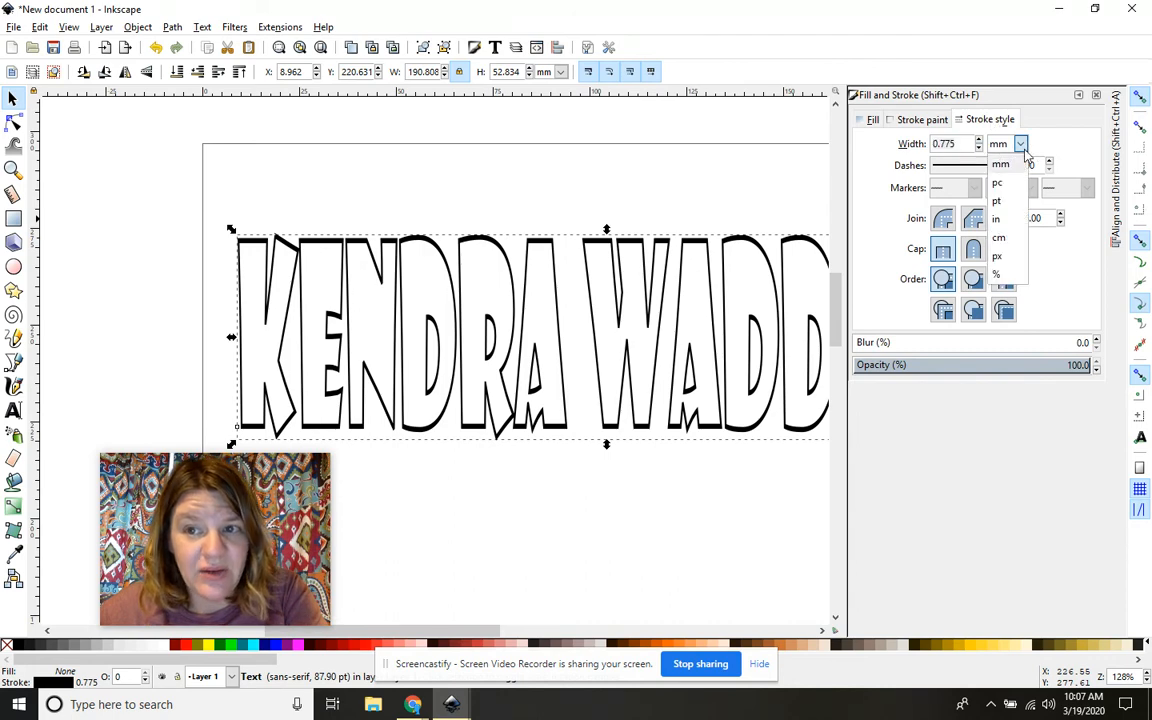
pyautogui.click(996, 219)
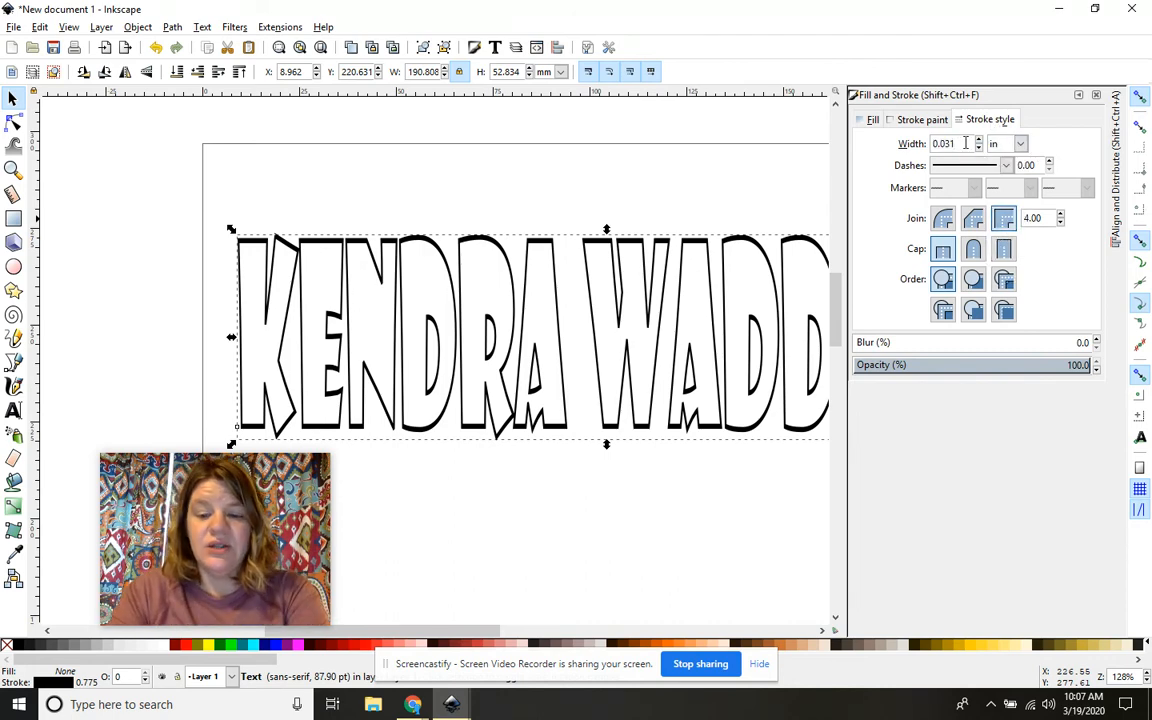
pyautogui.tripleClick(966, 143)
pyautogui.write('0.010')
pyautogui.press('Return')
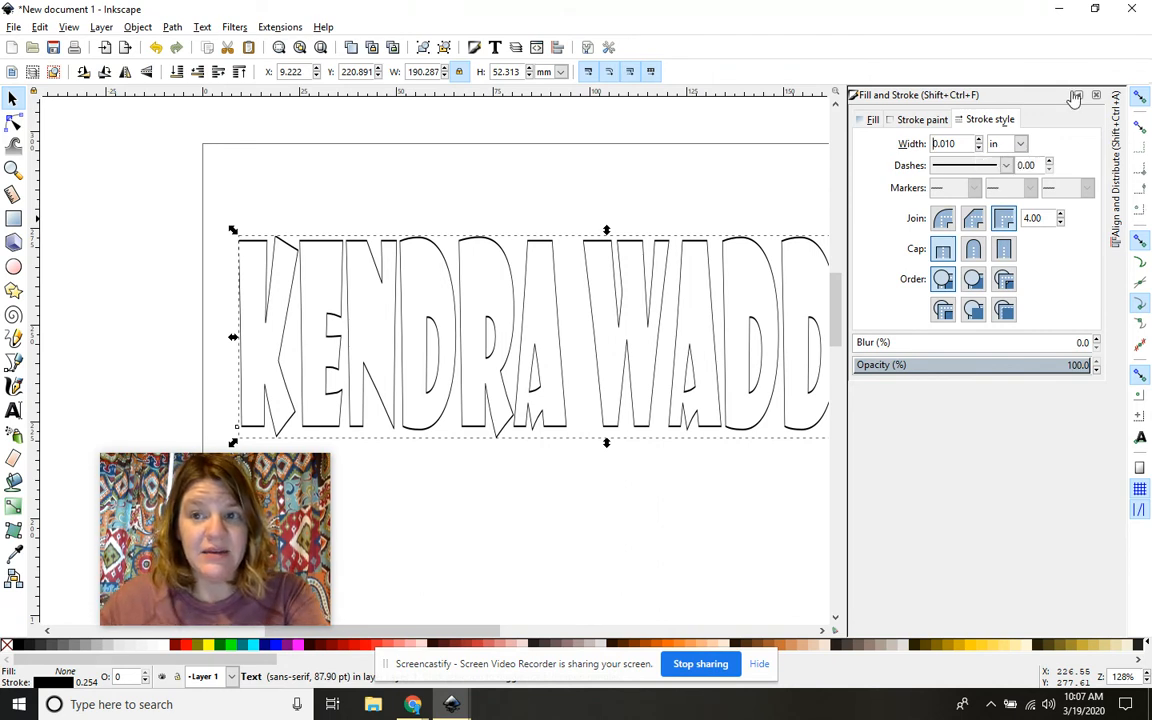
pyautogui.hotkey('ctrl', 'z')
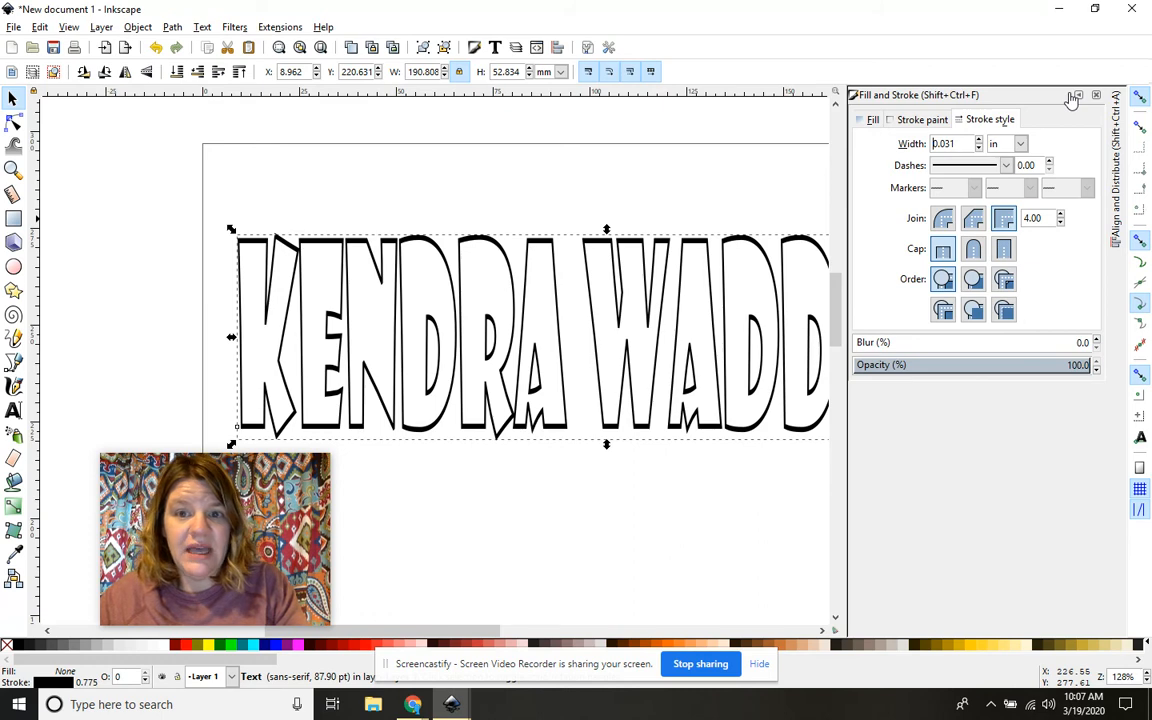
# Step: Refill the name with flat black (000000ff) and reopen Fill and Stroke from the Object menu
pyautogui.click(1076, 95)
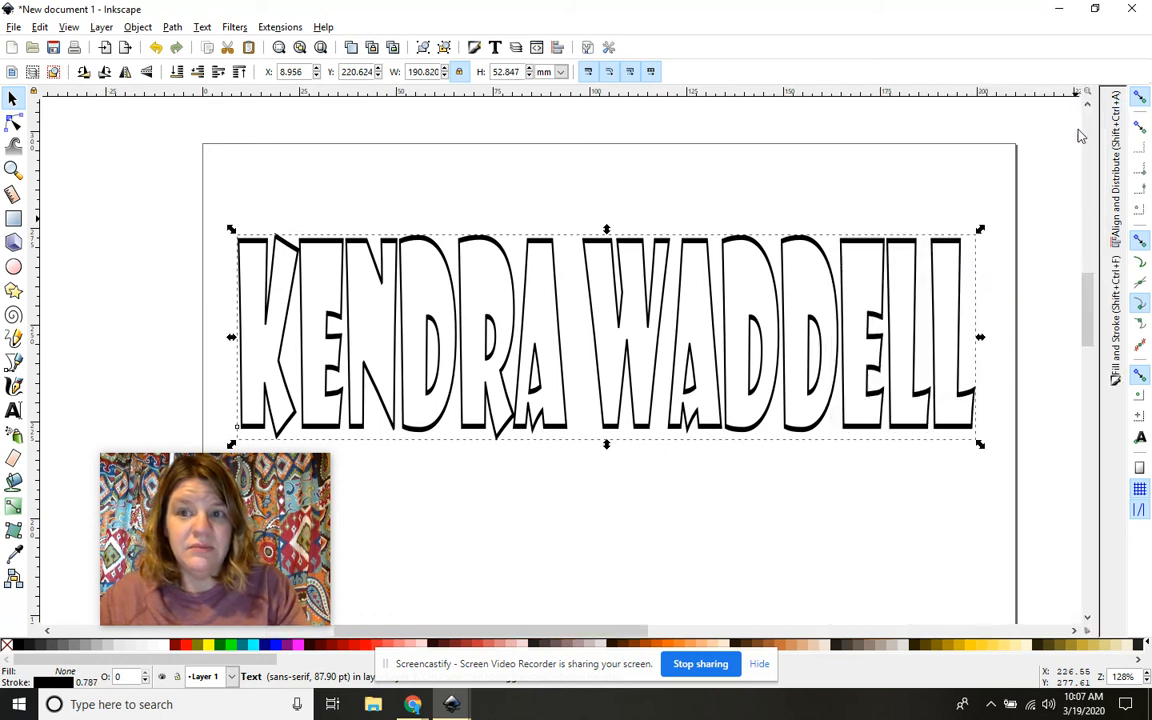
pyautogui.click(1113, 340)
pyautogui.click(870, 119)
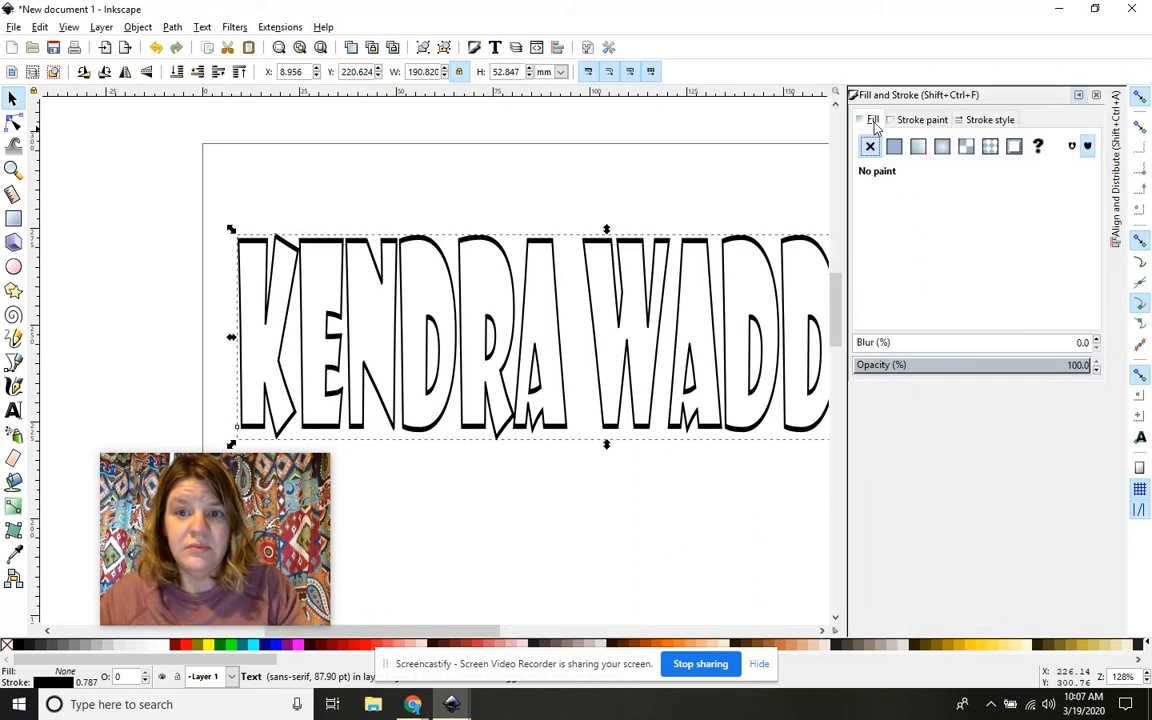
pyautogui.click(895, 148)
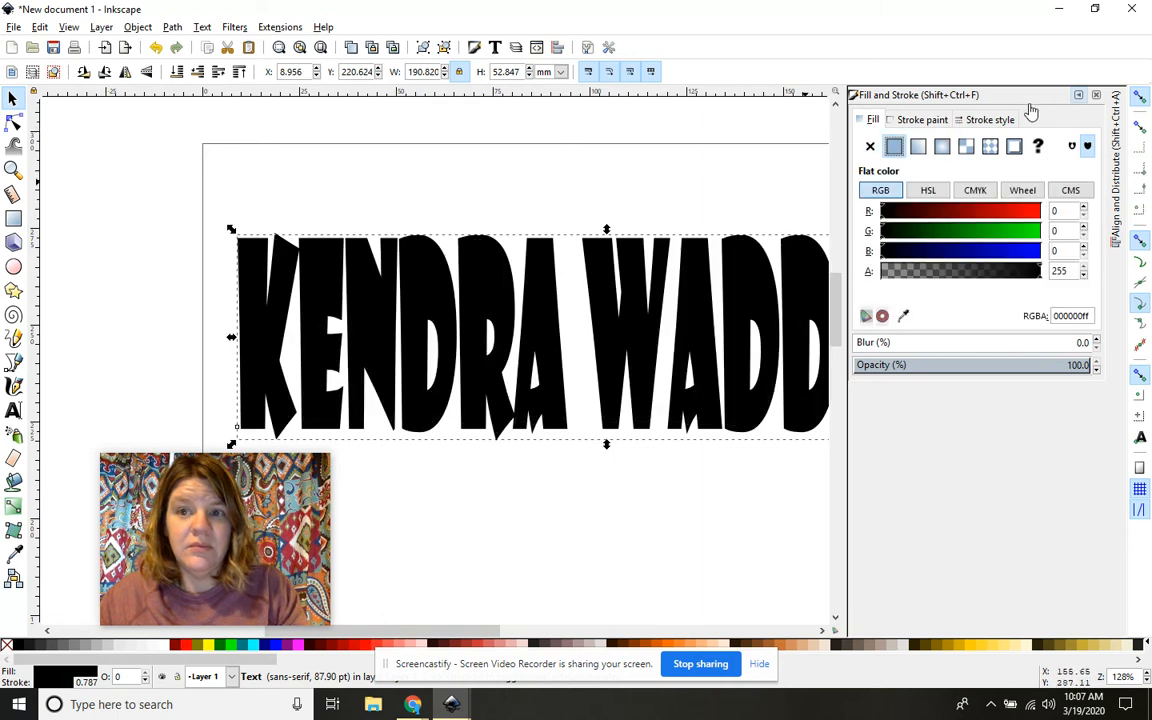
pyautogui.click(1078, 96)
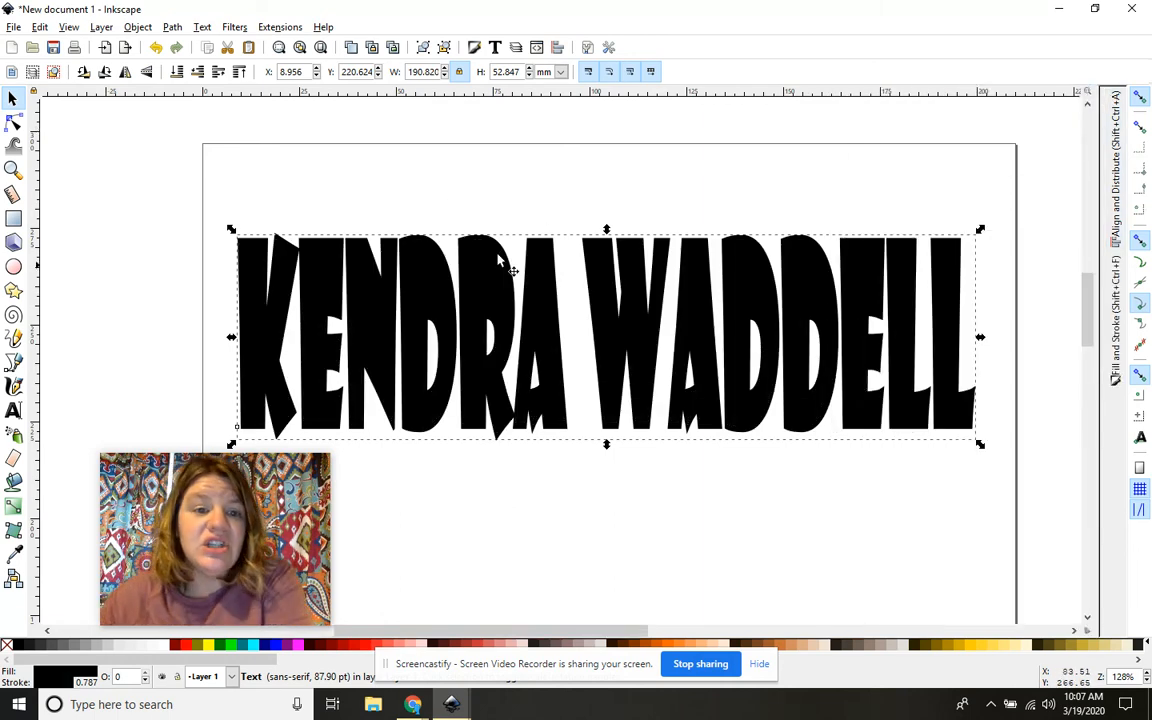
pyautogui.click(137, 27)
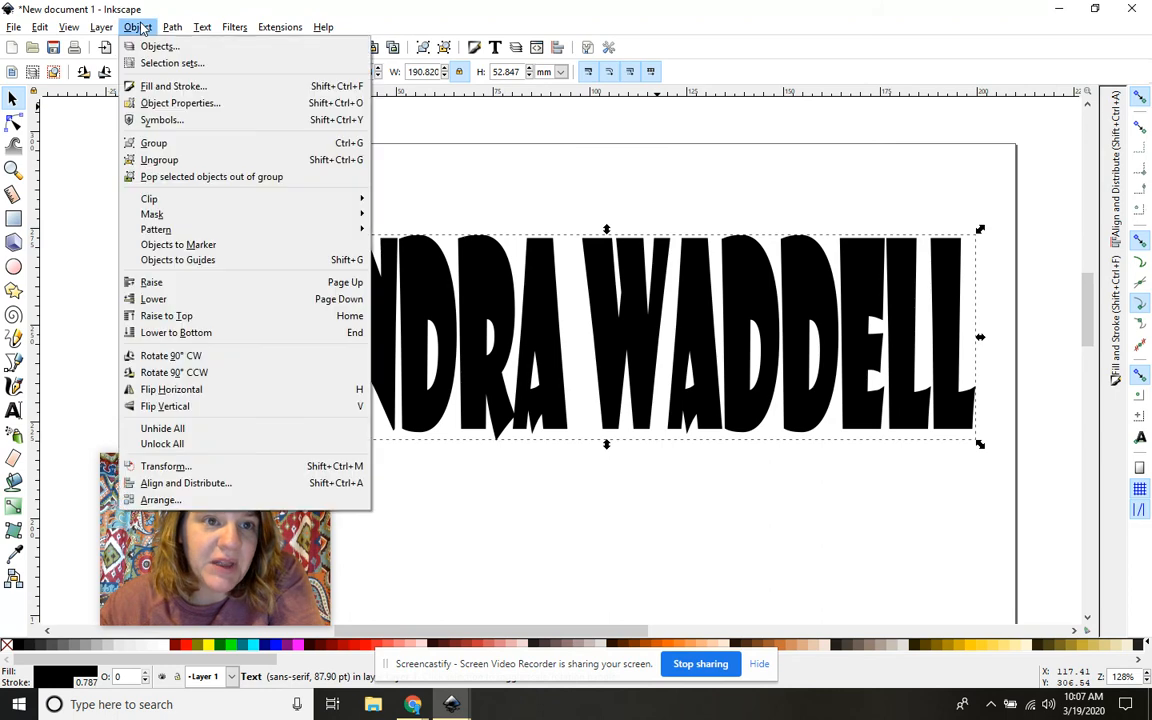
pyautogui.click(143, 88)
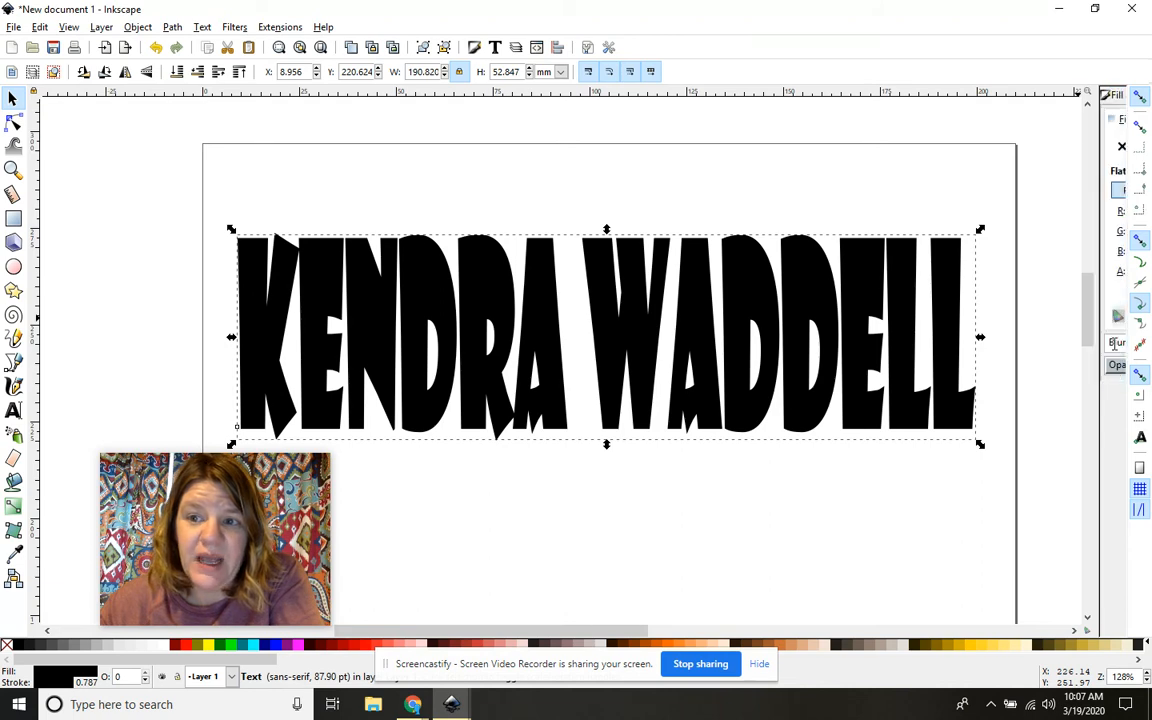
pyautogui.click(1117, 350)
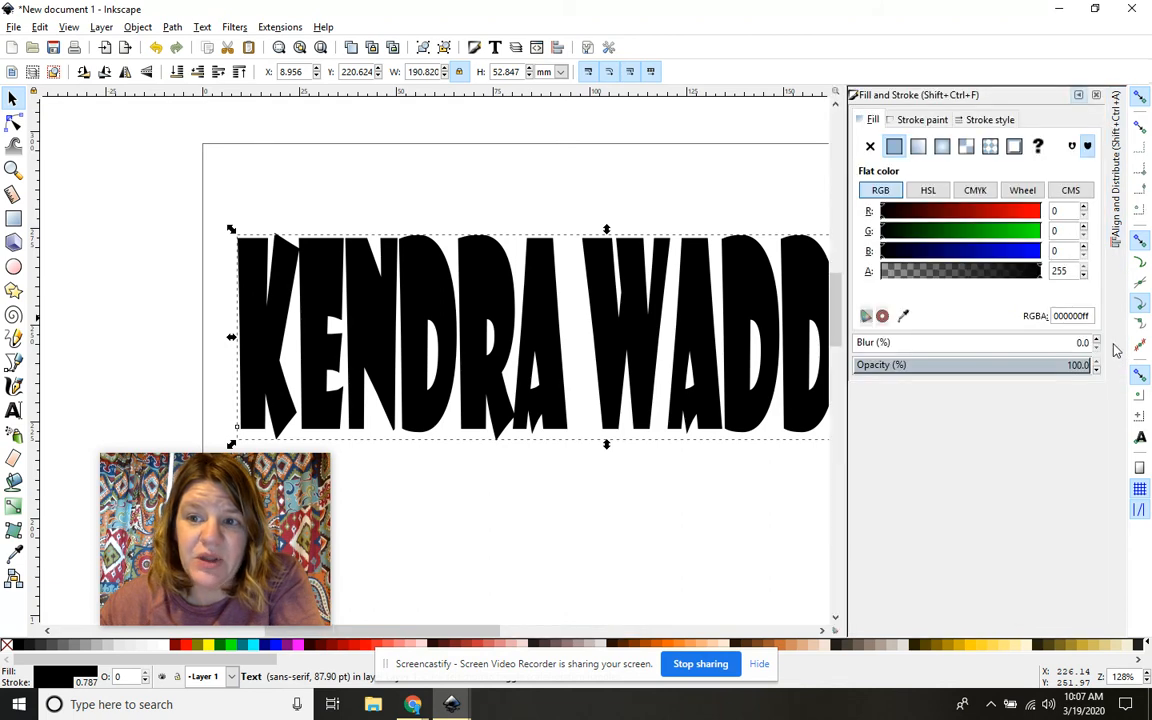
# Step: Remove the fill again and set the black outline width to 0.01 in
pyautogui.click(870, 146)
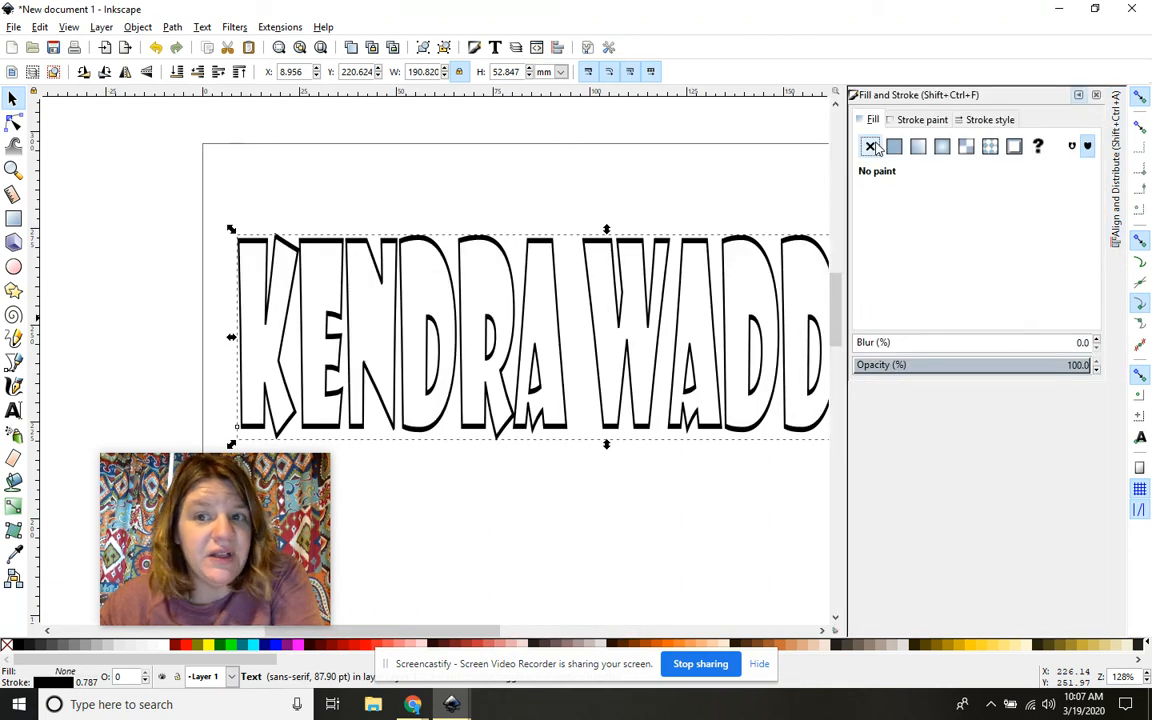
pyautogui.click(920, 119)
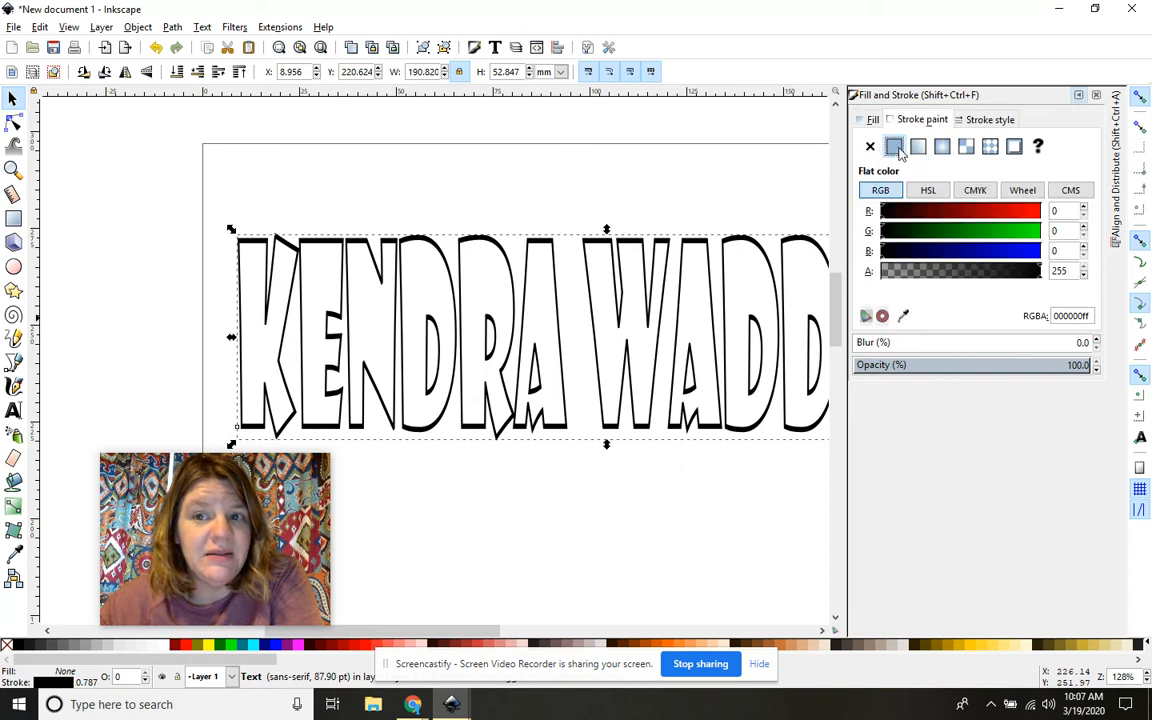
pyautogui.click(987, 119)
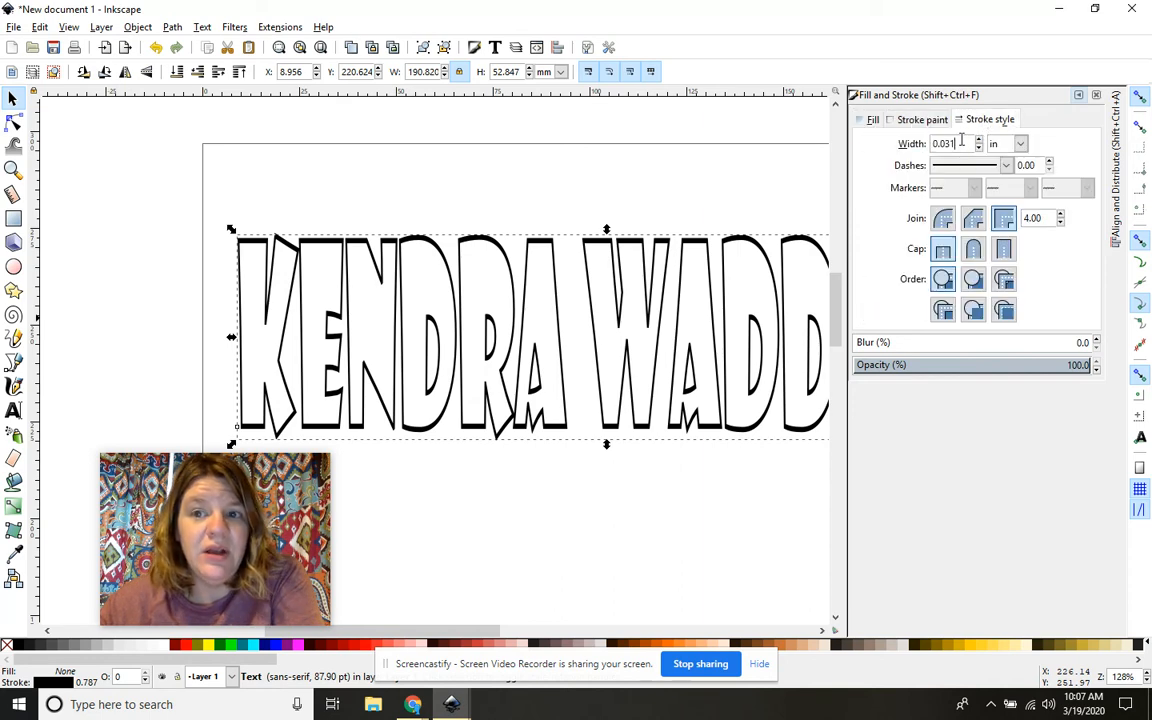
pyautogui.tripleClick(961, 143)
pyautogui.write('0.01')
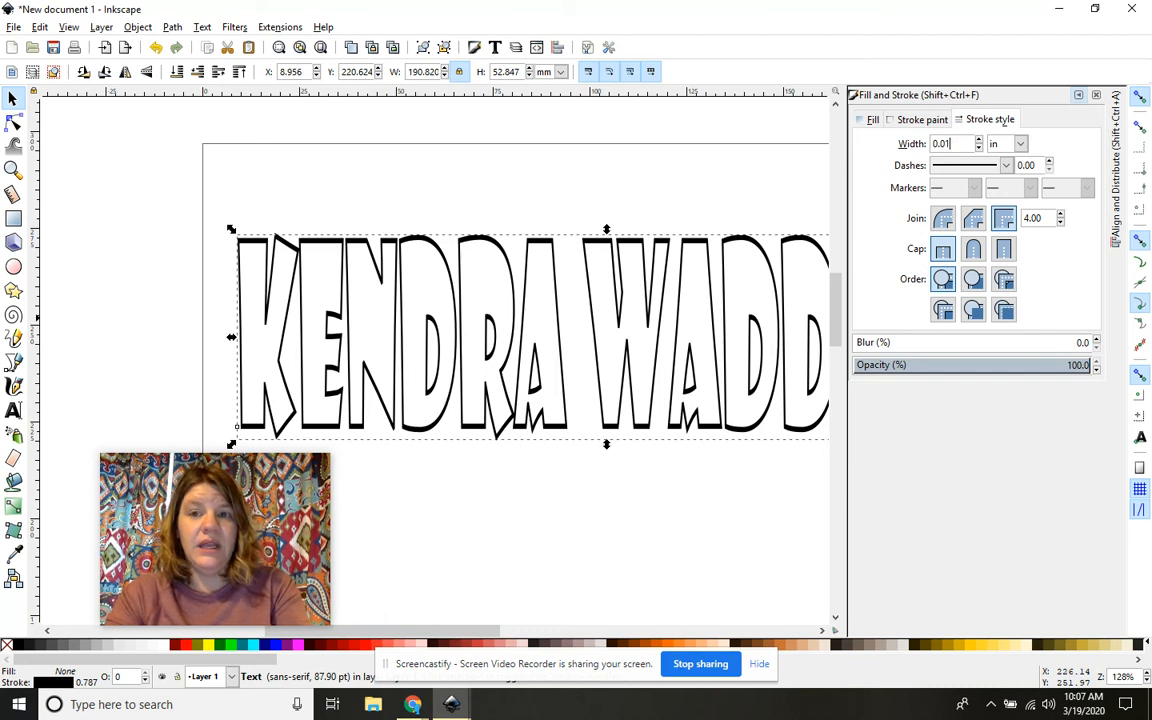
pyautogui.press('Return')
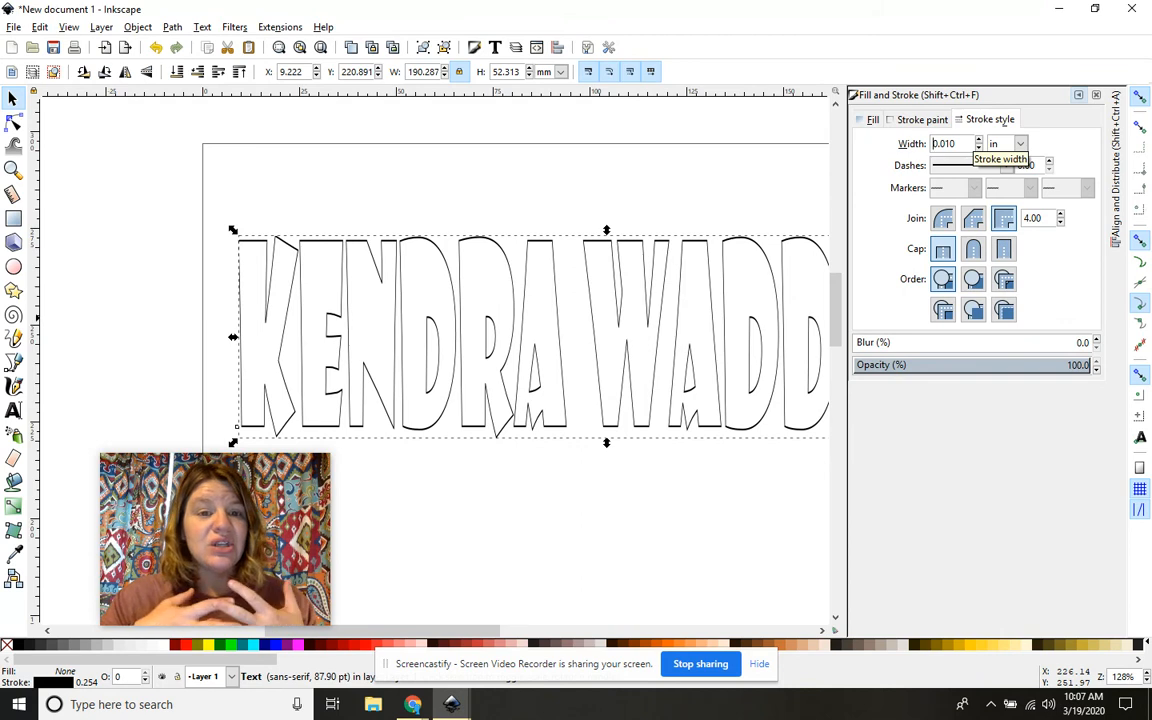
# Step: Collapse the Fill and Stroke dialog to reveal the full hollow name with its 0.010 in outline
pyautogui.click(1078, 94)
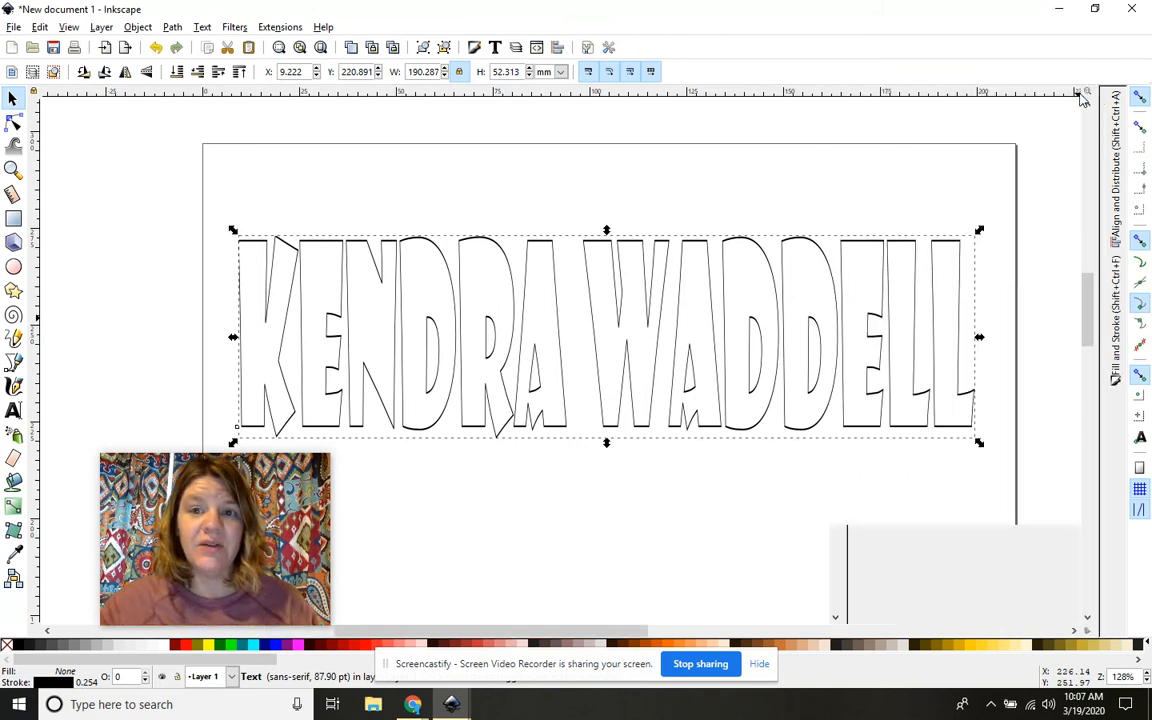